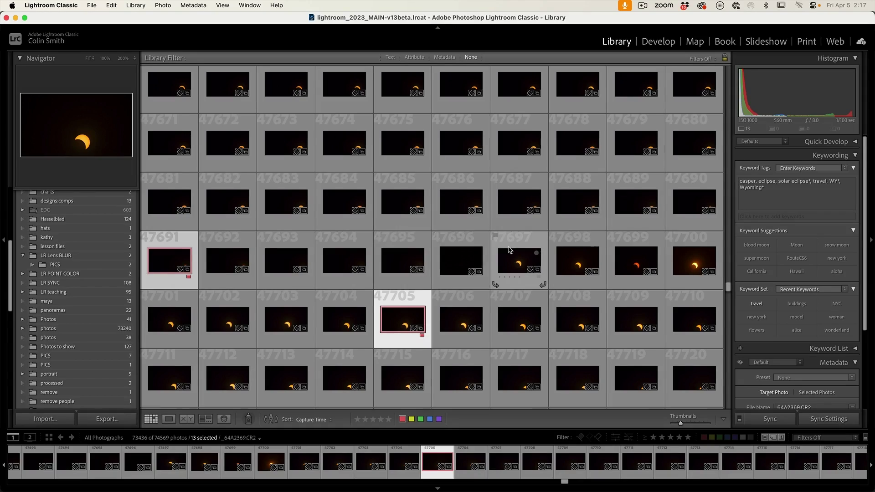
scroll(437, 263, "down", 5)
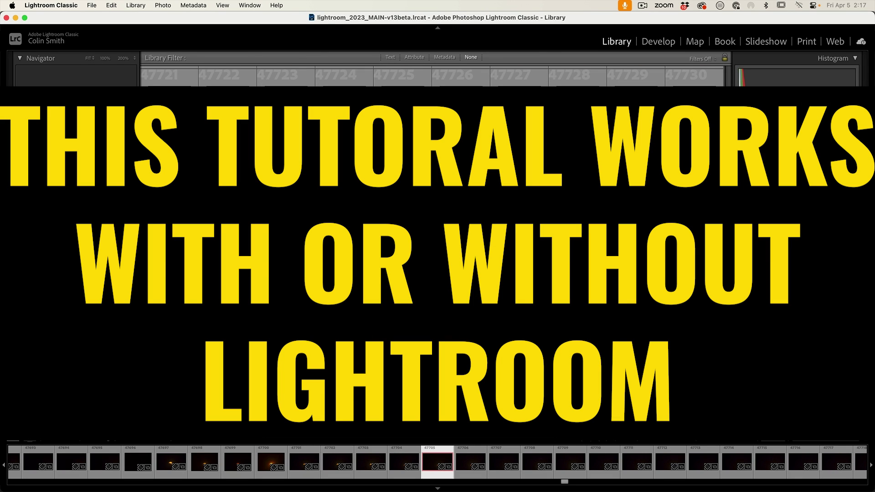
scroll(509, 249, "down", 2)
scroll(508, 249, "down", 2)
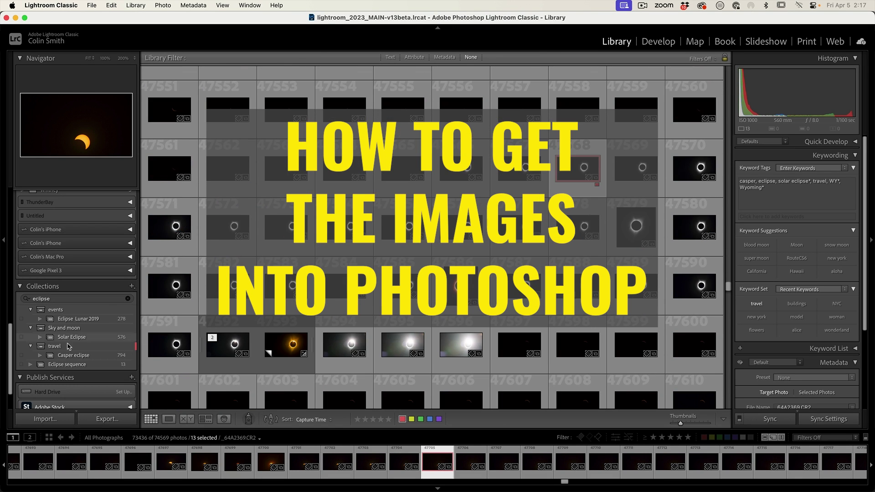
- Open the Eclipse sequence collection and show a partial-eclipse frame enlarged in Loupe view
left_click(68, 364)
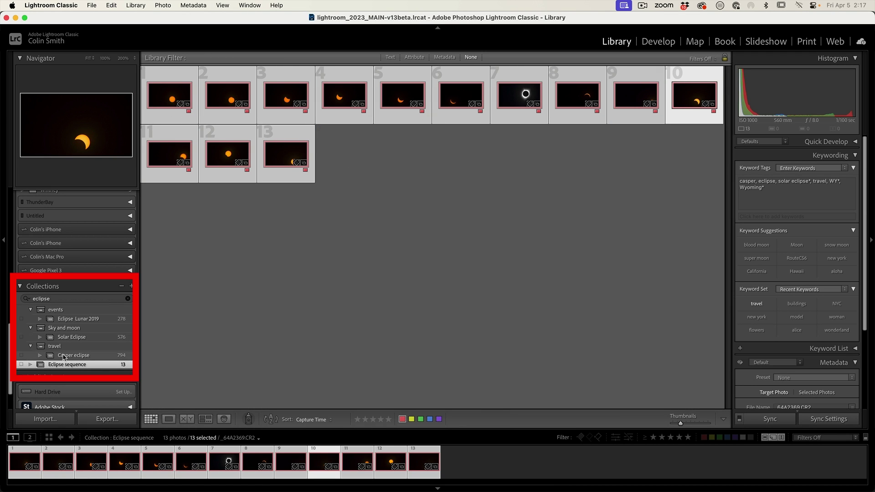
key("e")
key("Right")
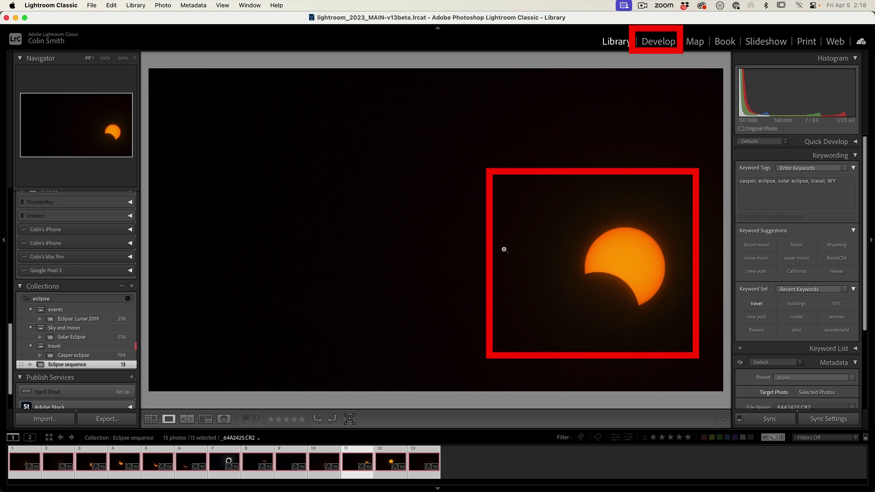
- In Develop, lower the partial-eclipse frame's Blacks to -40 for a deep black sky
left_click(656, 41)
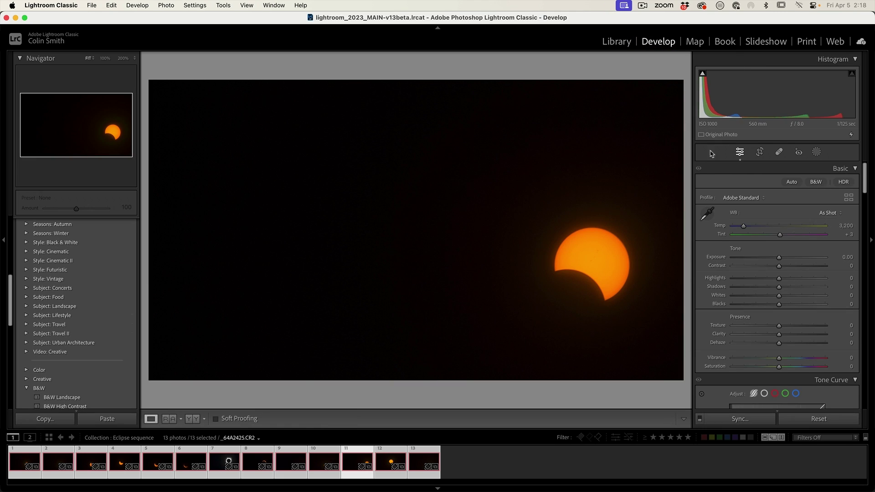
left_click_drag(778, 303, 767, 306)
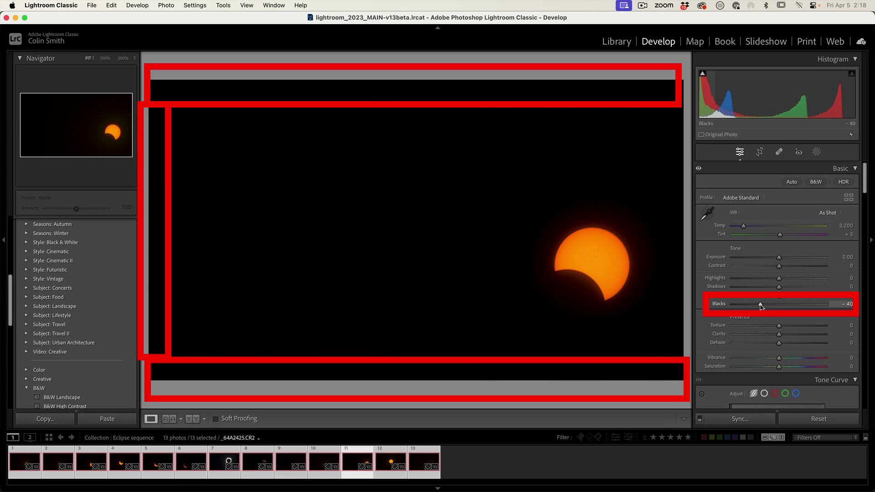
left_click_drag(767, 306, 760, 305)
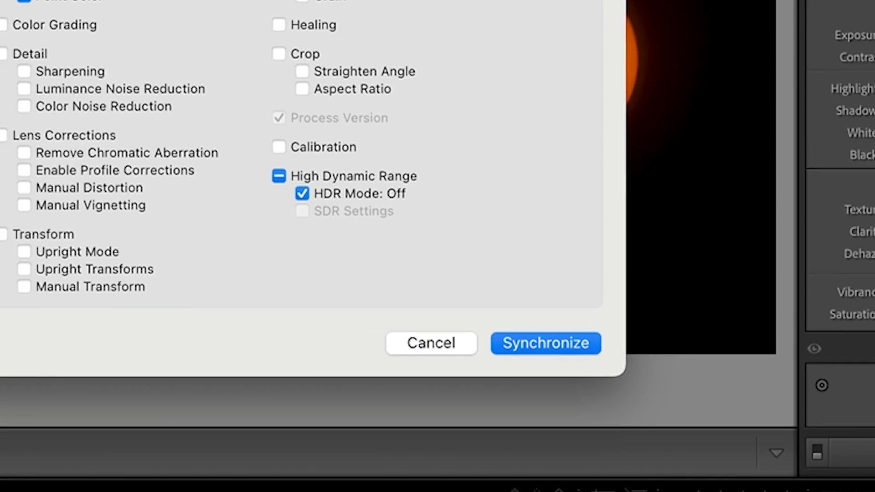
- Sync only the Basic settings, including Blacks -40, to the other eclipse photos
left_click(181, 419)
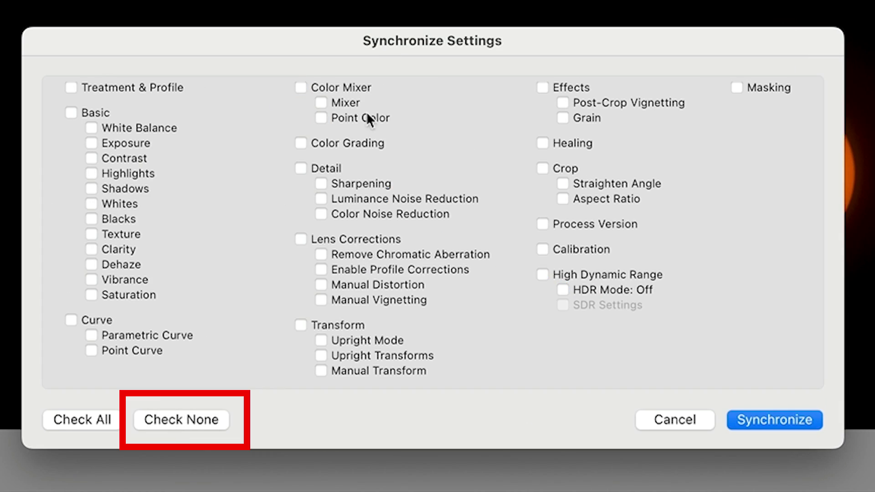
left_click(71, 113)
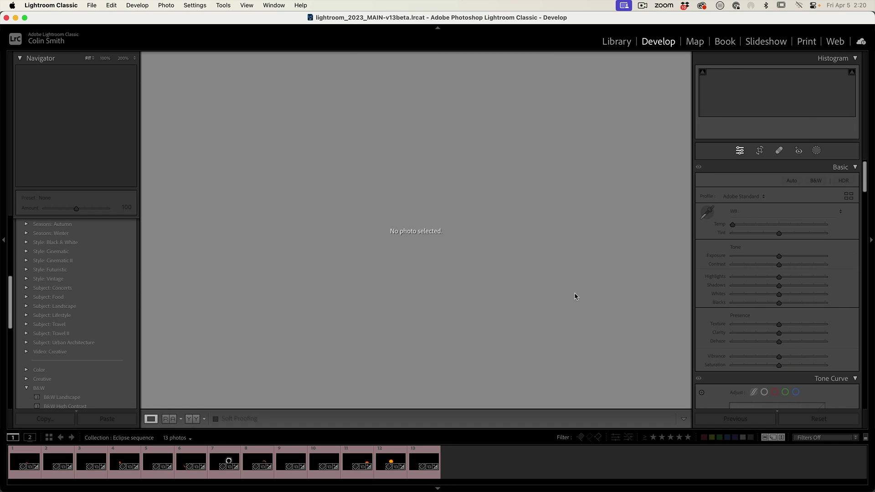
- Select all 13 eclipse photos and open them as smart object layers in Photoshop
left_click(427, 456)
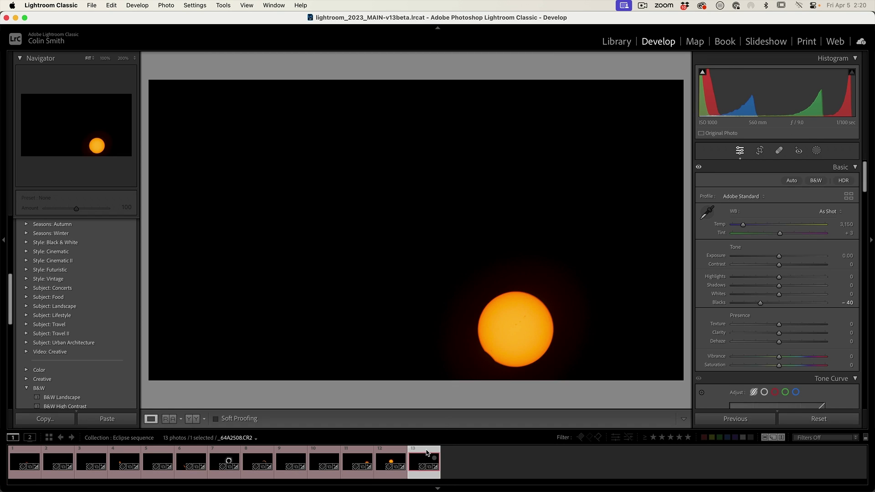
left_click(32, 451, "shift")
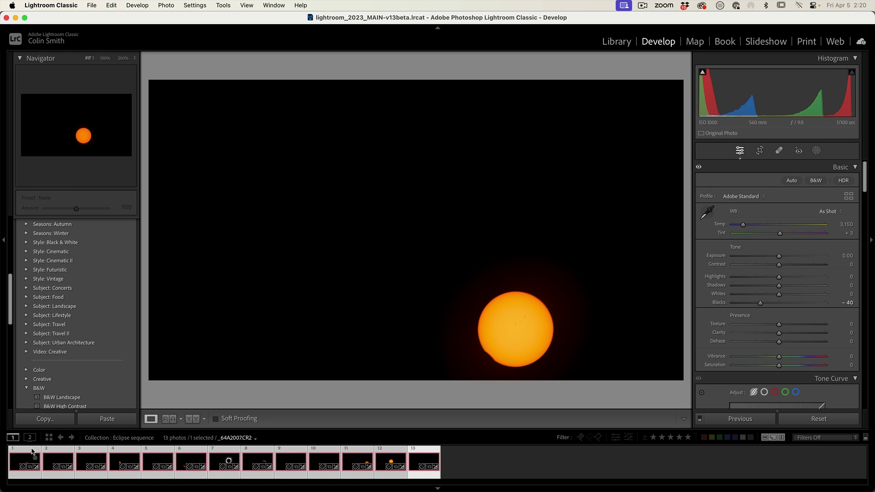
right_click(390, 454)
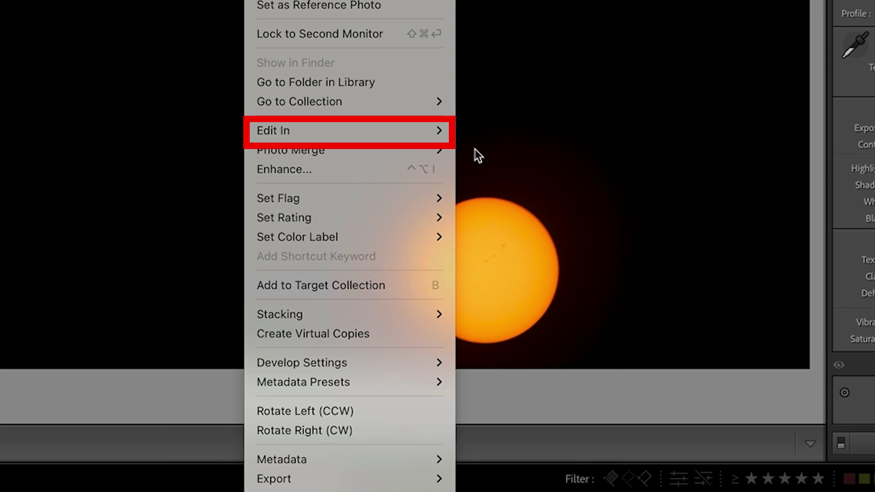
mouse_move(348, 40)
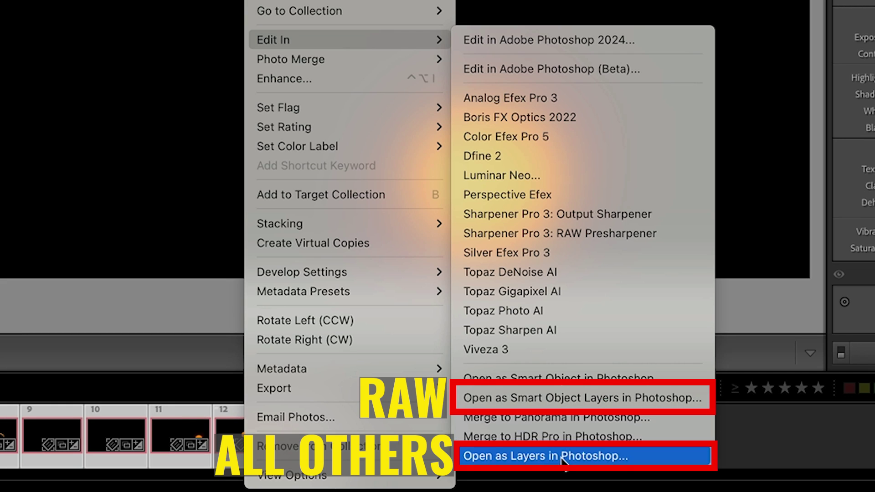
left_click(571, 395)
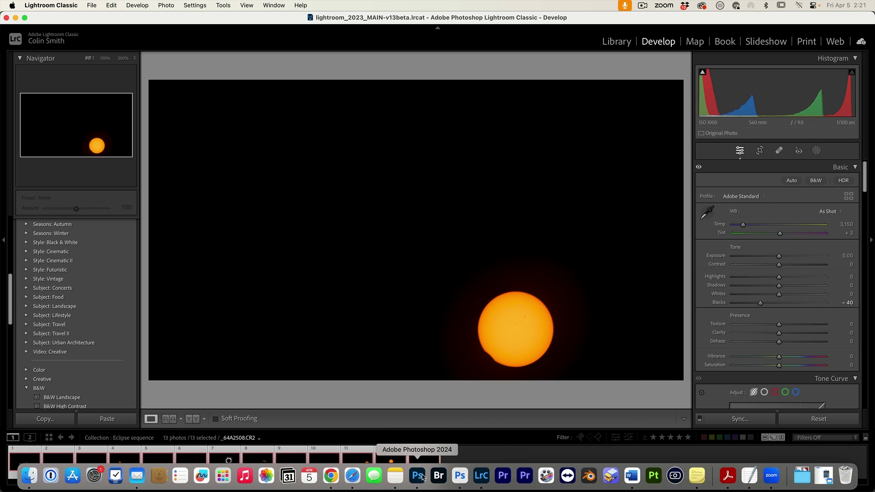
left_click(418, 475)
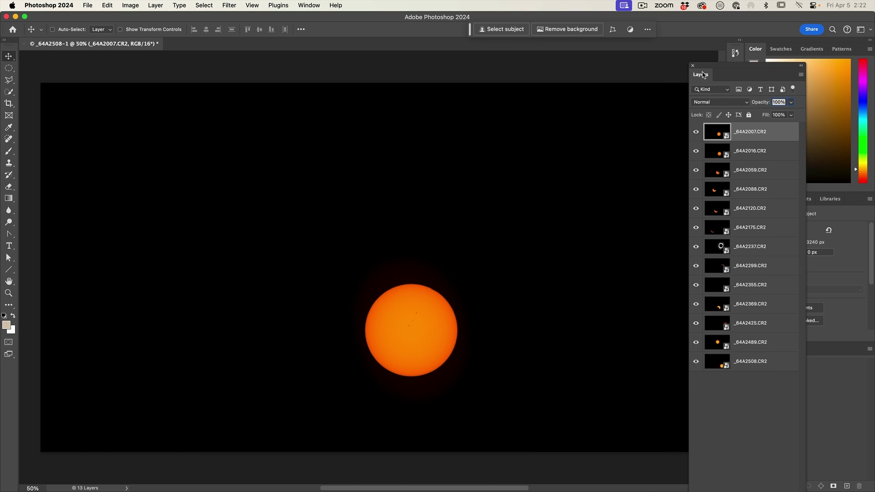
- Dock the Layers panel beside the eclipse canvas and narrow it
mouse_move(735, 65)
left_mouse_down()
mouse_move(718, 66)
mouse_move(726, 64)
left_mouse_up()
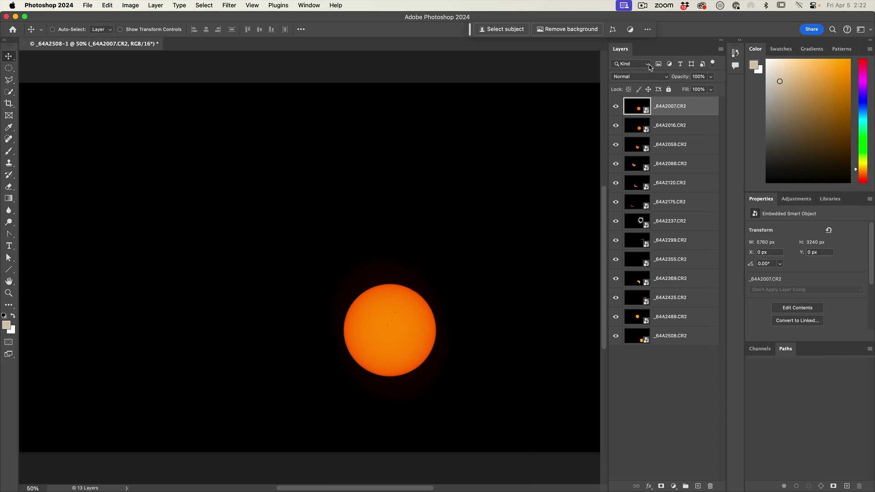
left_click_drag(608, 75, 653, 72)
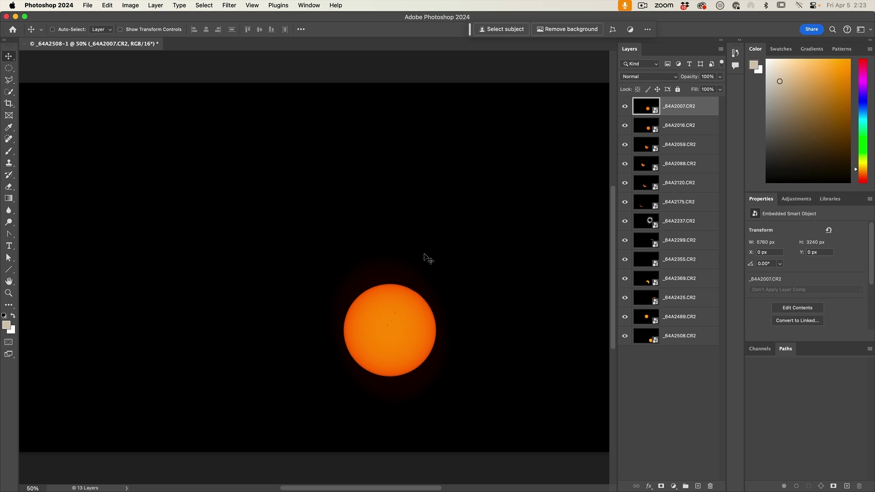
left_click(88, 7)
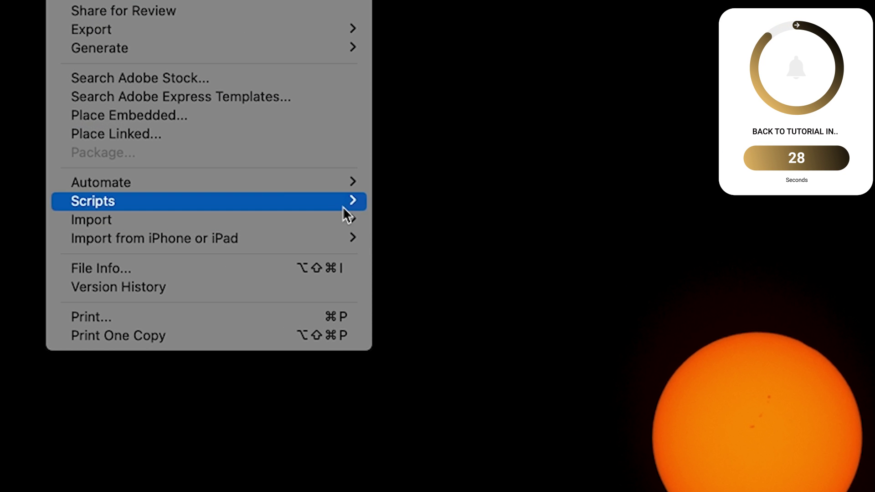
mouse_move(205, 201)
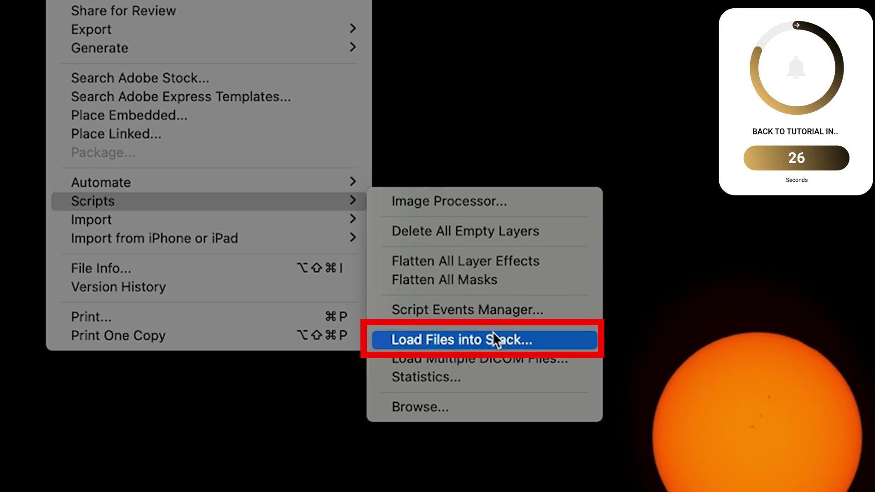
- Load all thirteen before JPGs as stacked layers with Load Files into Stack
left_click(495, 339)
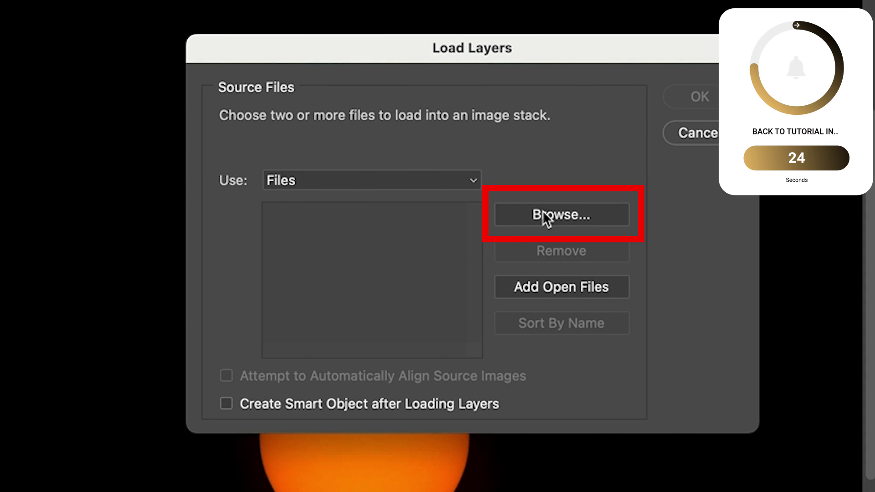
left_click(544, 216)
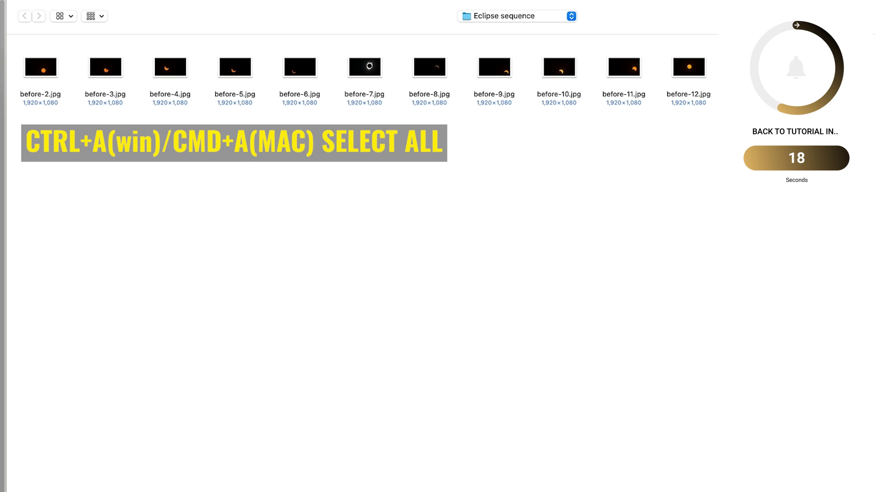
key("super+a")
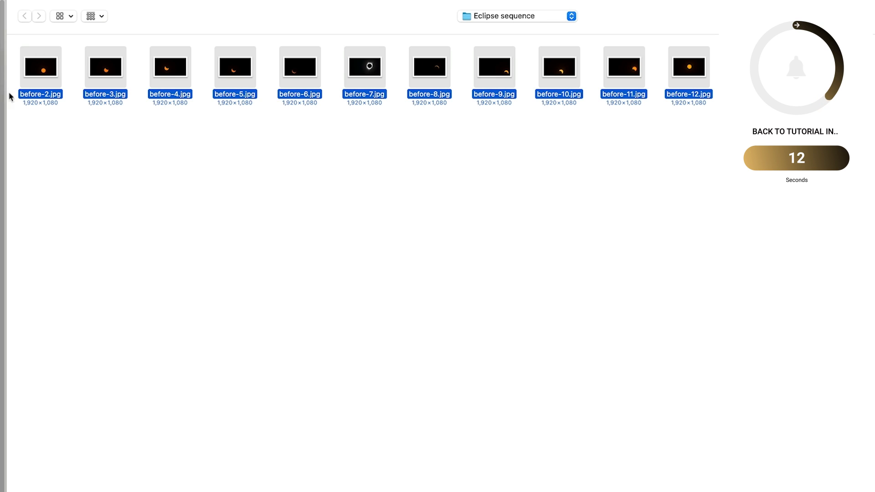
left_click_drag(718, 154, 40, 53)
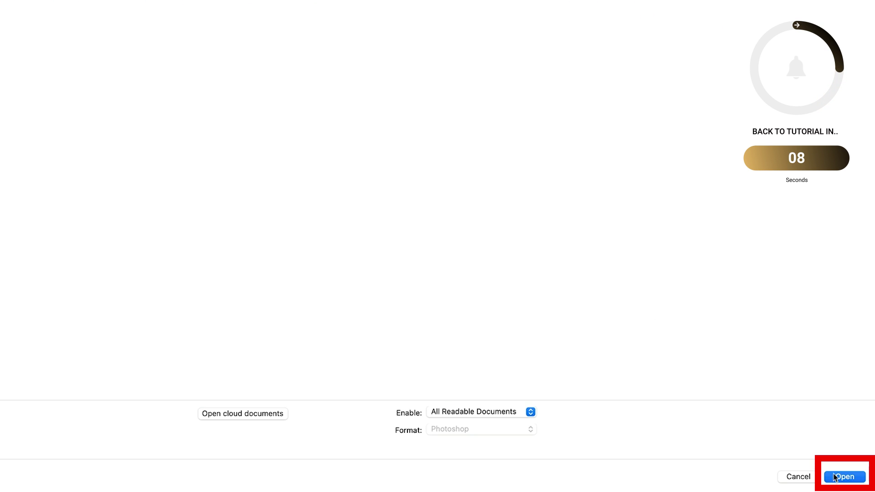
left_click(836, 477)
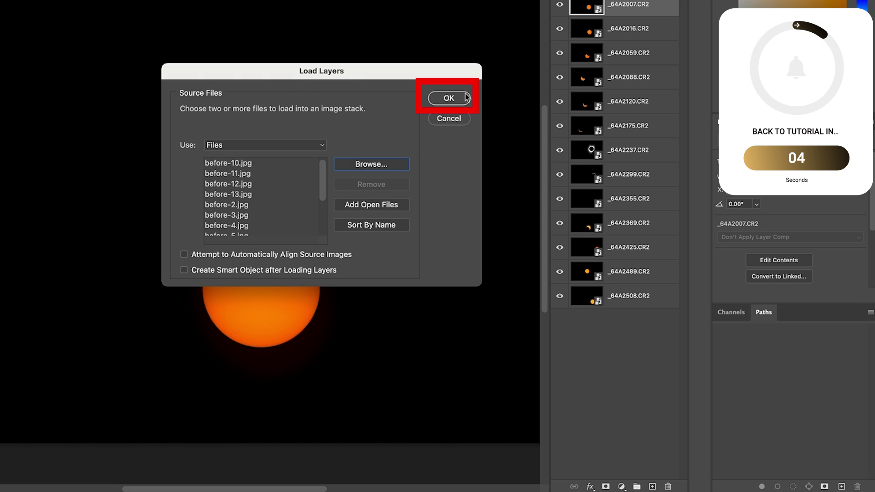
left_click(448, 98)
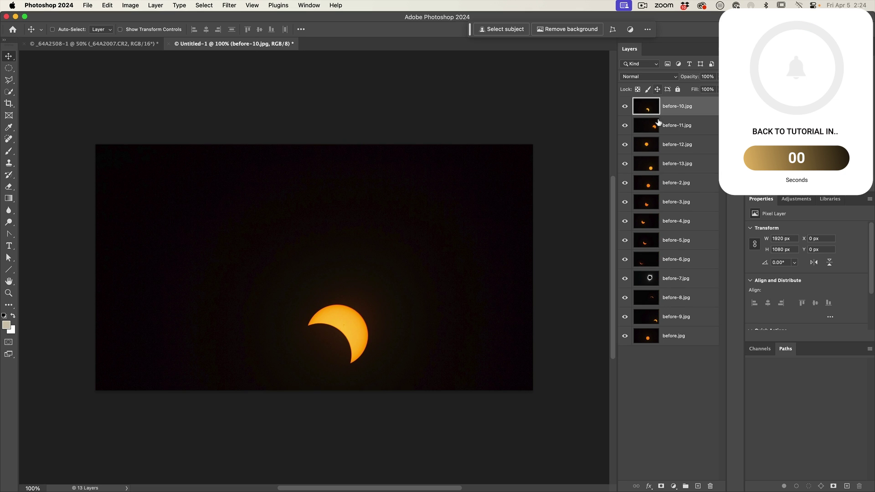
left_click(170, 43)
left_click(455, 199)
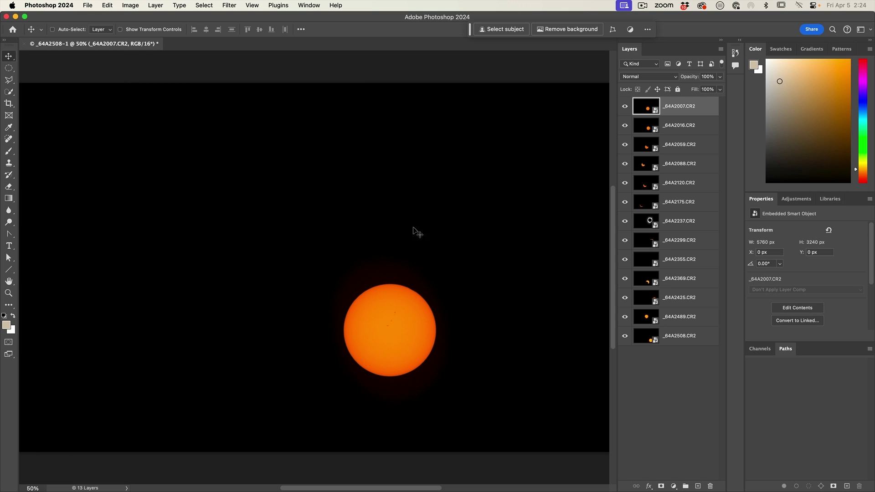
scroll(412, 229, "down", 3)
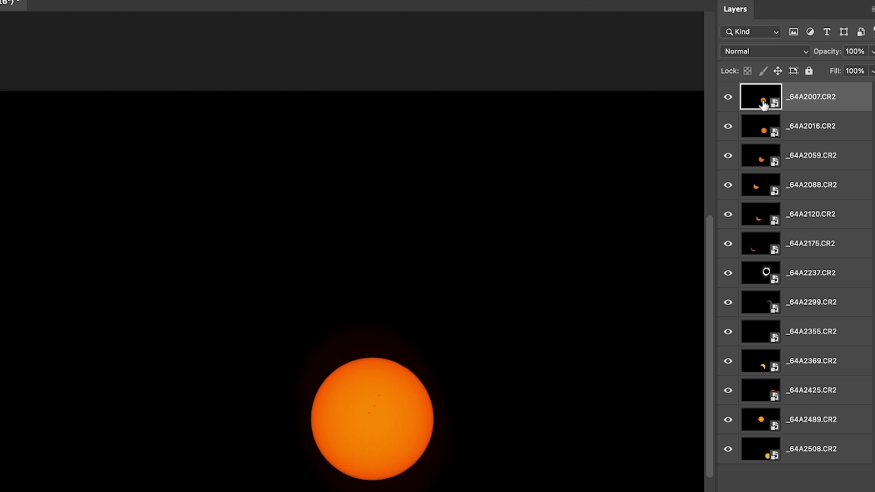
left_click(728, 97)
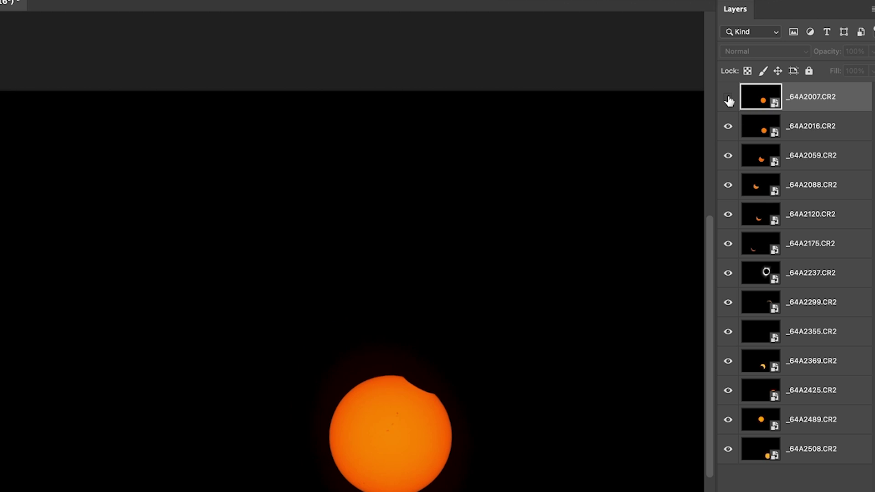
left_click(727, 127)
left_click(728, 156)
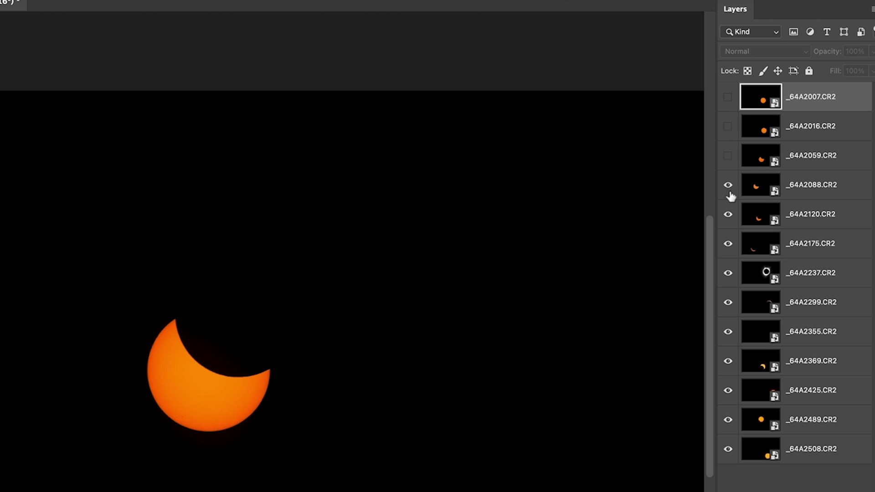
left_click(728, 186)
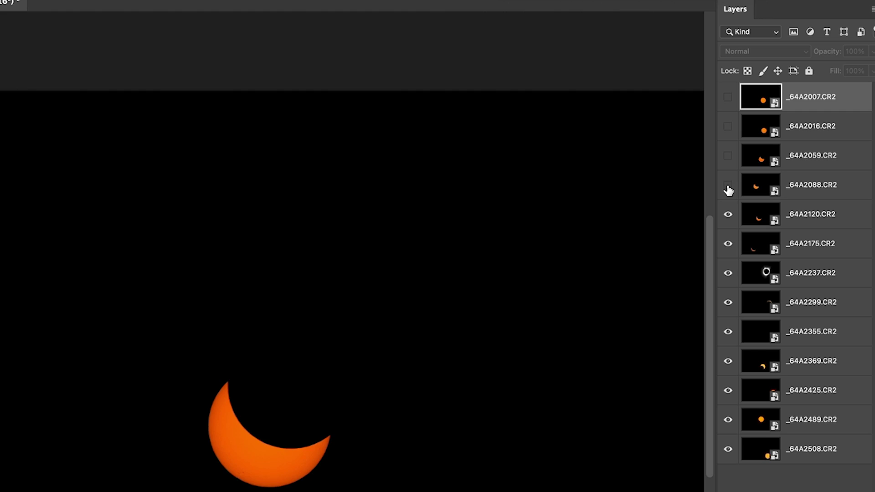
left_click(728, 156)
left_click(728, 127)
left_click(727, 100)
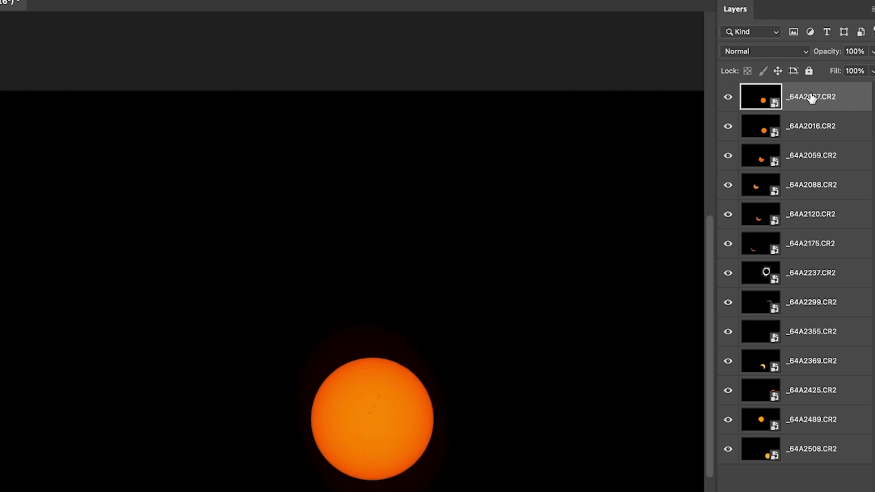
- Select all 13 eclipse layers and set their blend mode to Lighten
left_click(802, 452, "shift")
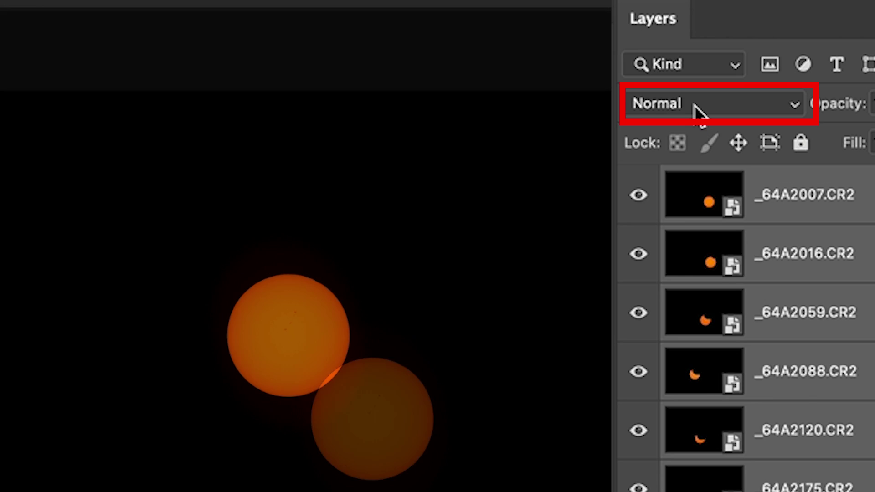
left_click(757, 54)
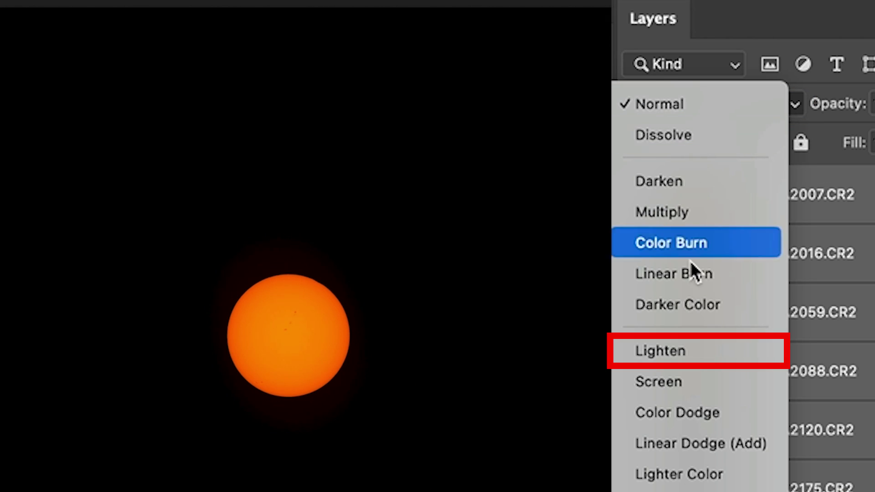
left_click(691, 353)
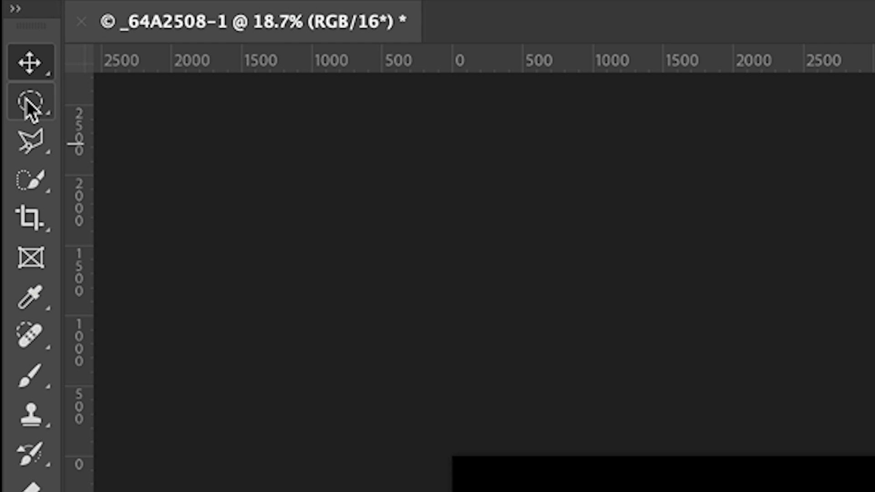
- Show Layer Count in the status bar, confirming 13 layers
left_click(15, 69)
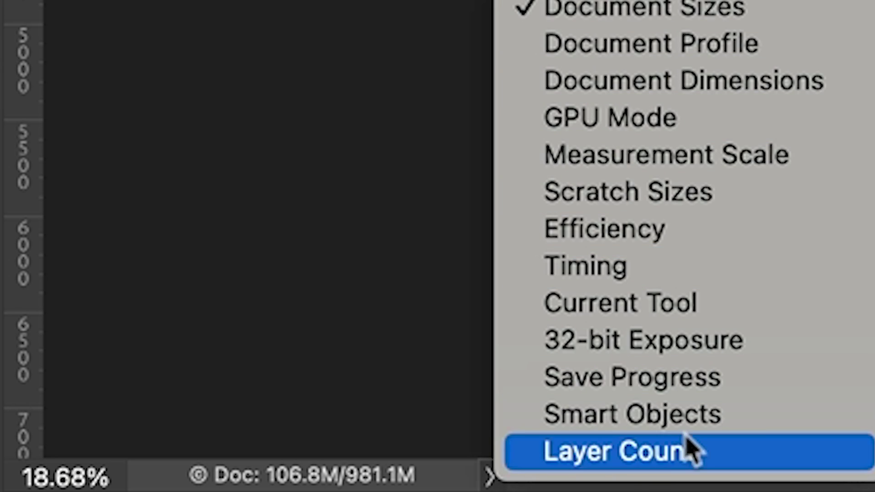
left_click(688, 451)
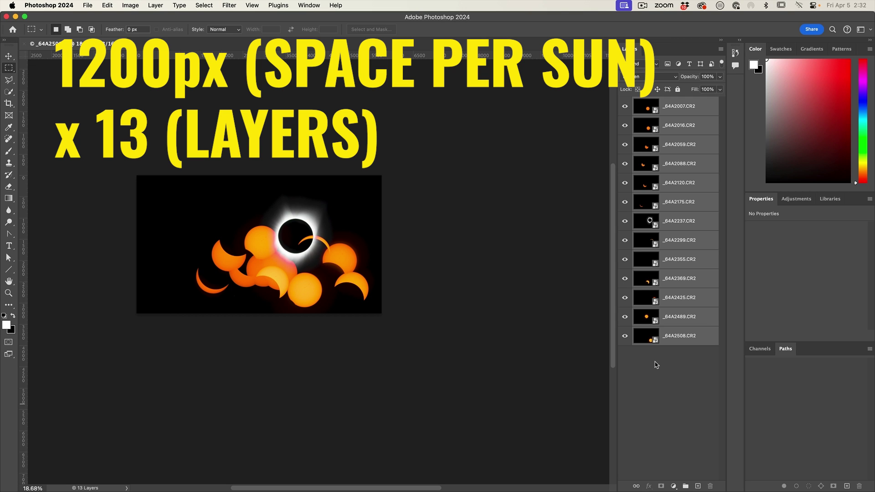
- Calculate 1200 × 13 = 15600 in Calculator
left_click(431, 206)
left_click(459, 206)
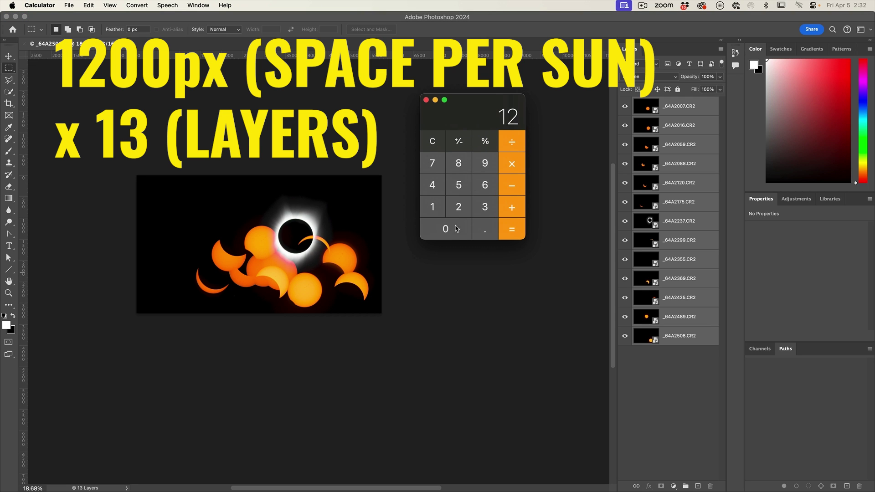
double_click(449, 231)
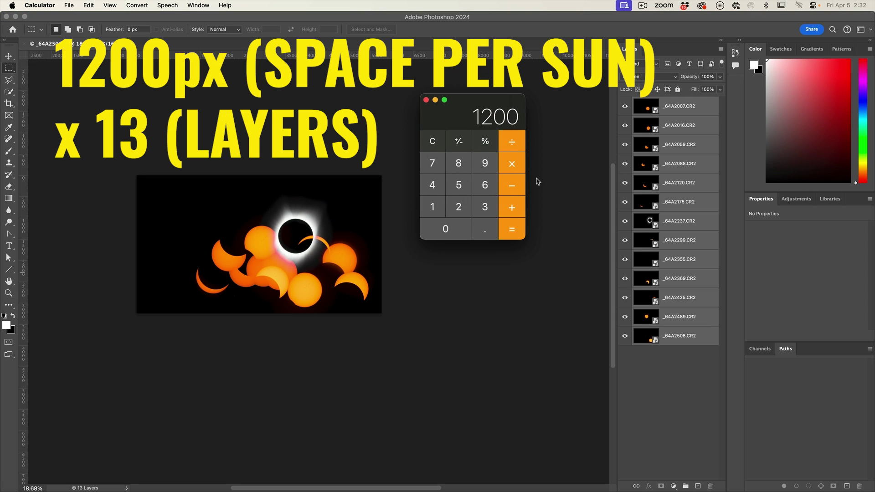
left_click(511, 164)
left_click(434, 207)
left_click(483, 207)
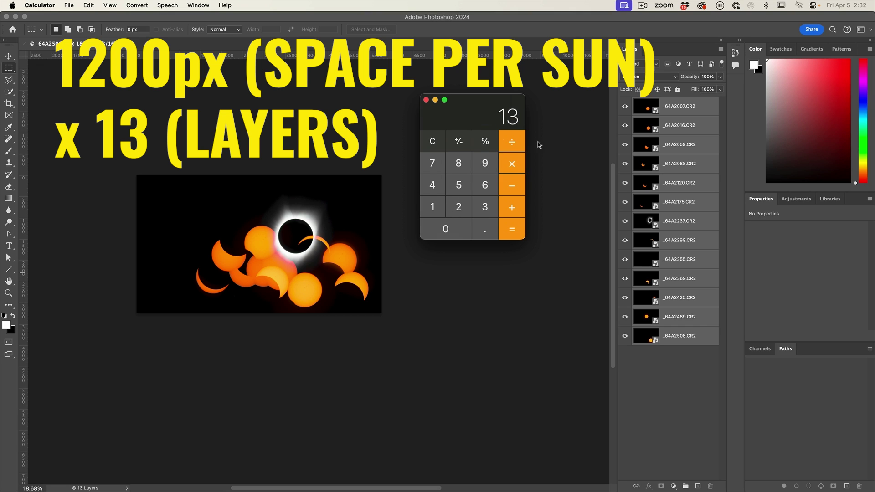
left_click(503, 230)
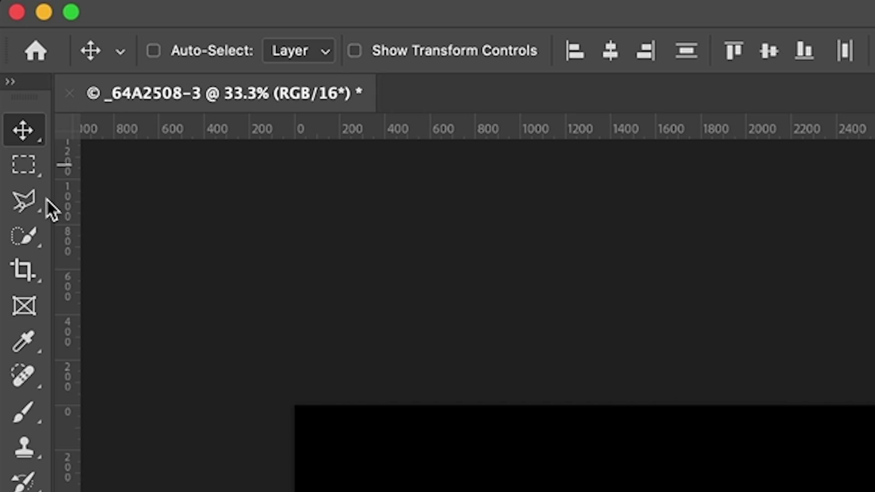
- Set the Crop tool to W x H x Resolution with 15600 × 3240 px
left_click(27, 272)
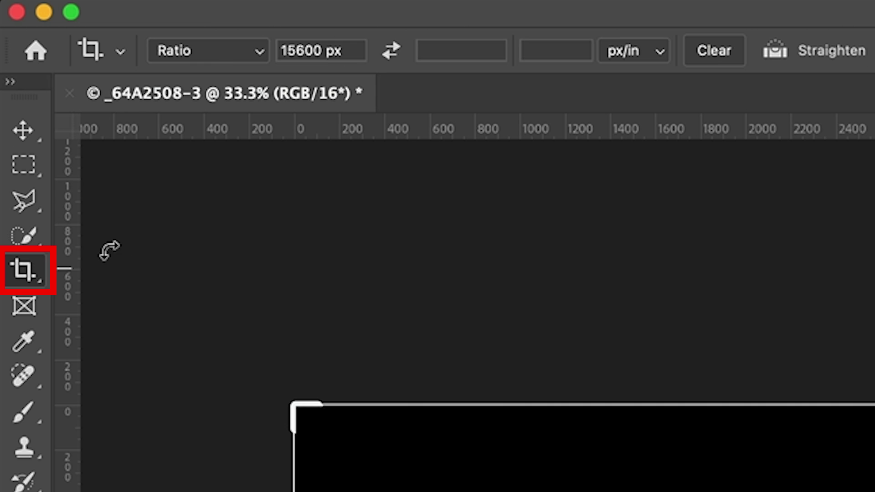
left_click(260, 44)
left_click(238, 43)
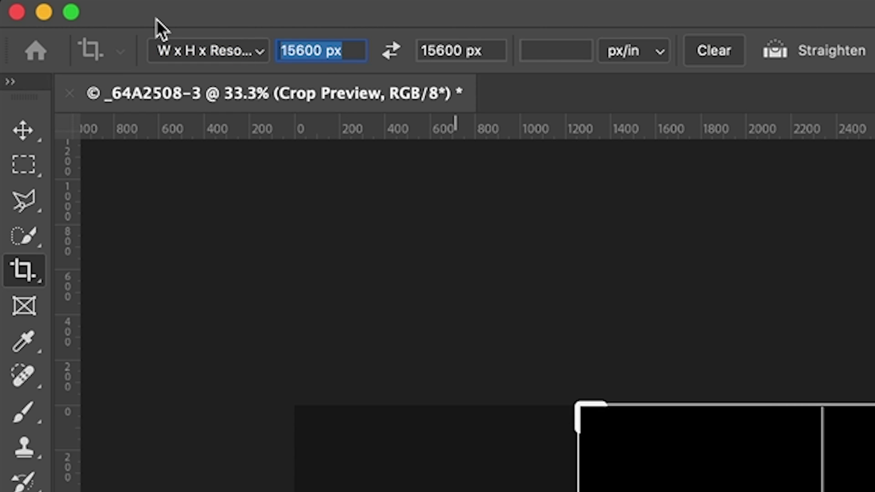
type("15")
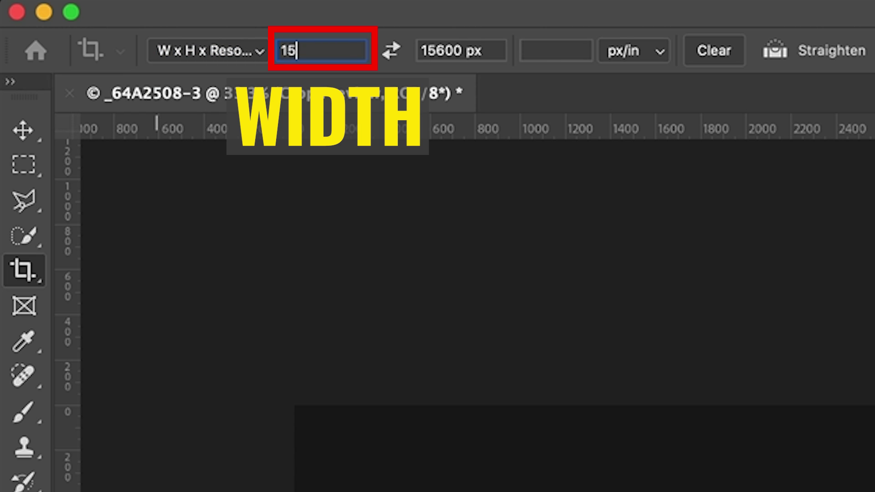
type("600")
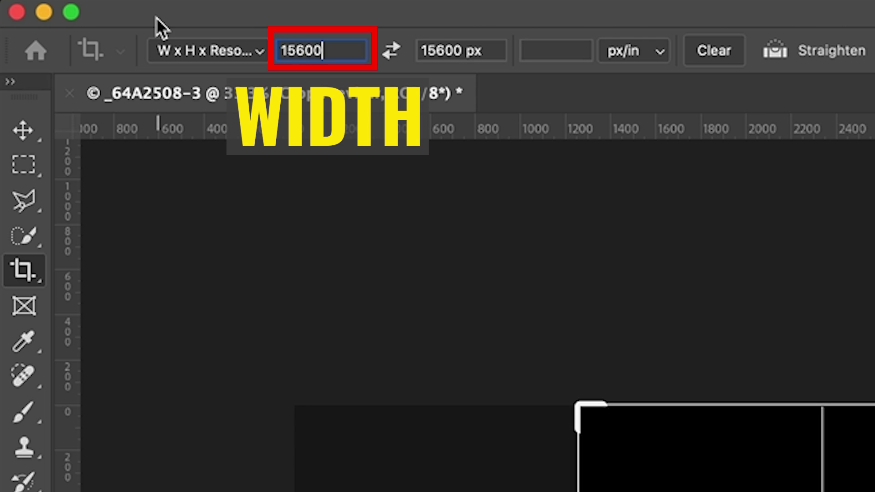
type("px")
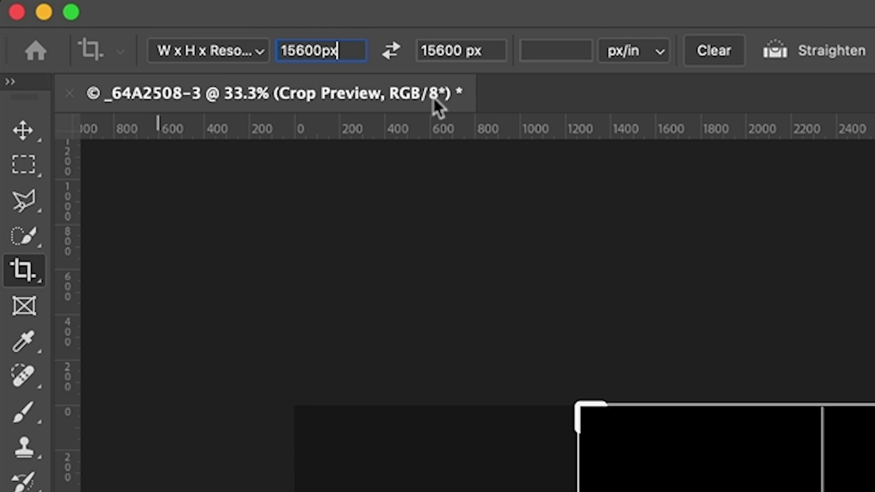
left_click_drag(492, 49, 384, 59)
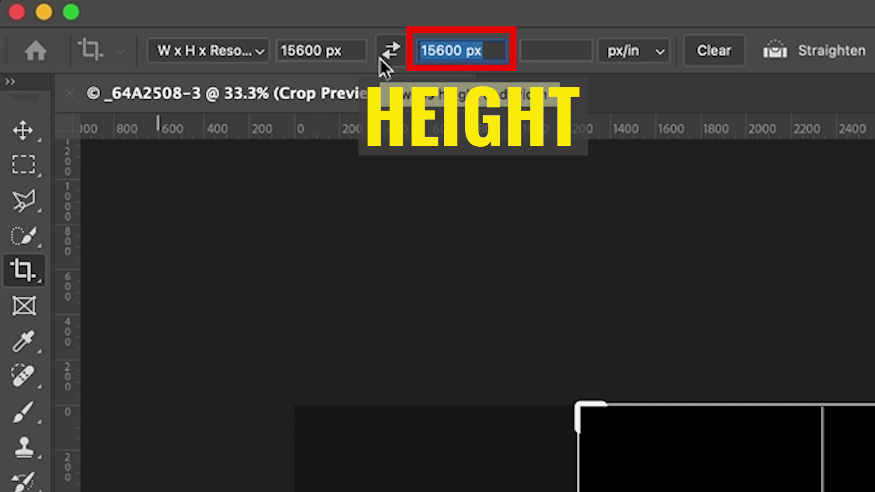
type("3")
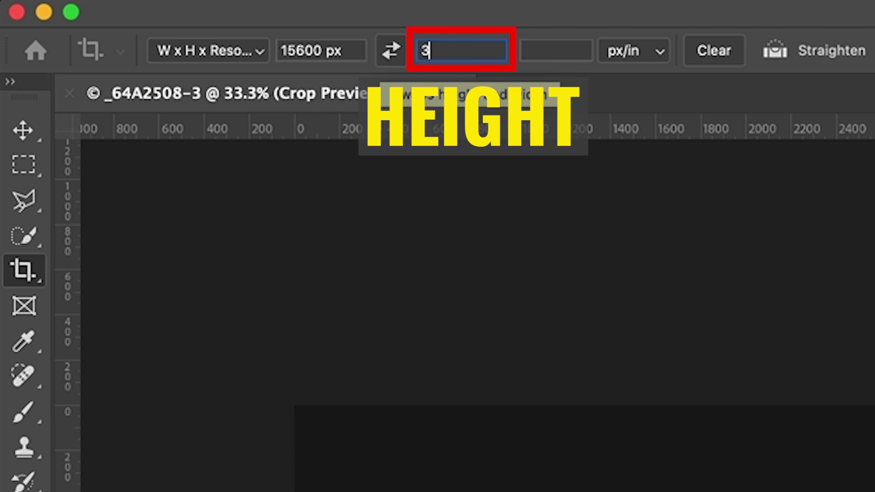
type("240")
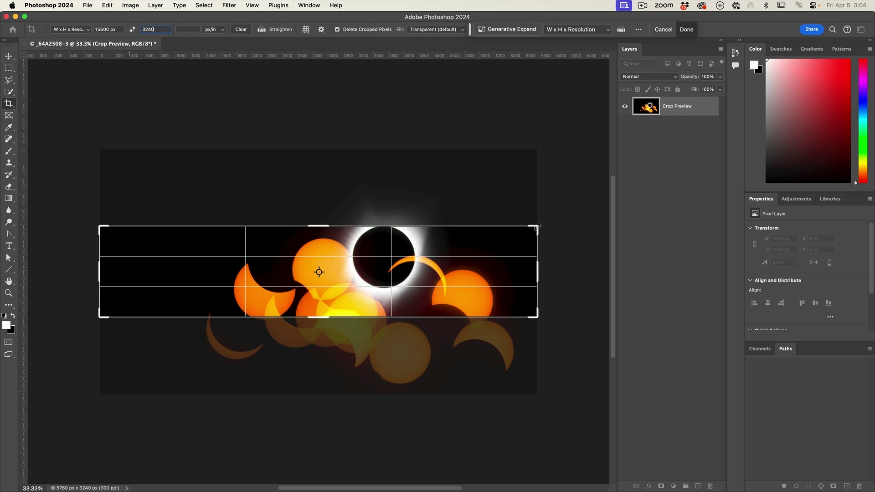
- Drag the crop handles to extend the canvas into a wide strip, then fit it in view
left_click_drag(536, 226, 619, 134)
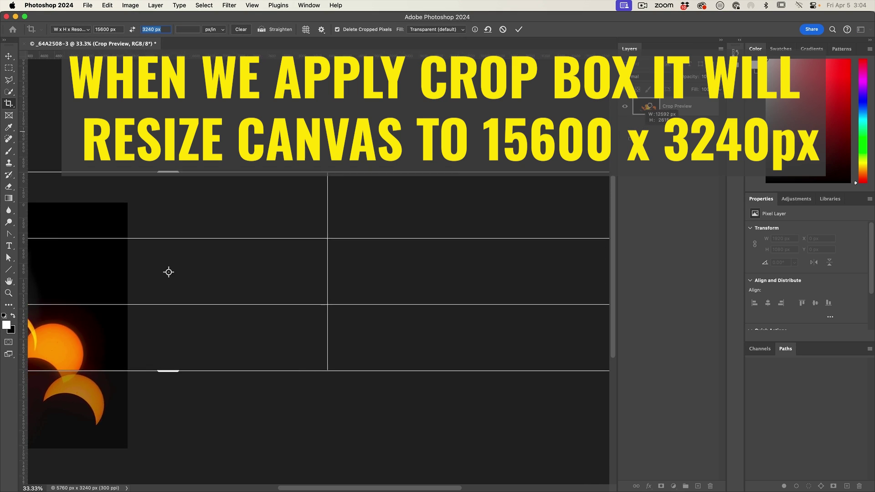
left_click_drag(314, 272, 108, 272)
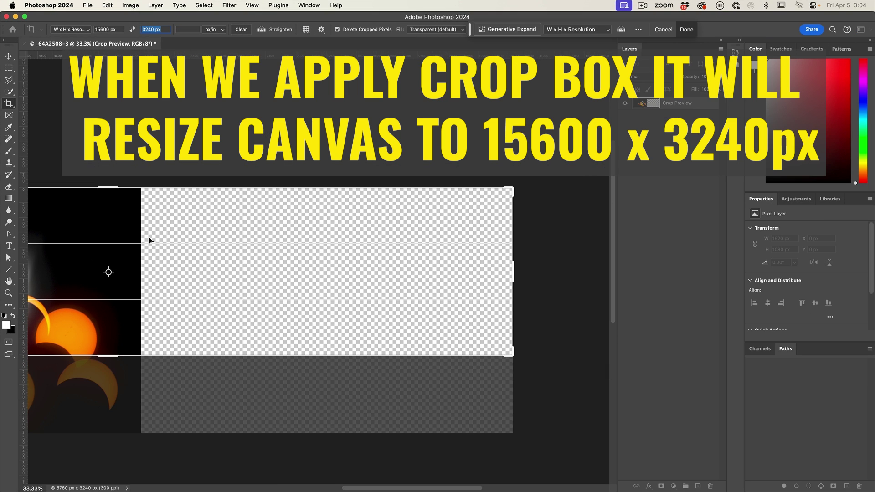
scroll(127, 275, "down", 2)
scroll(130, 277, "down", 2)
scroll(131, 278, "down", 2)
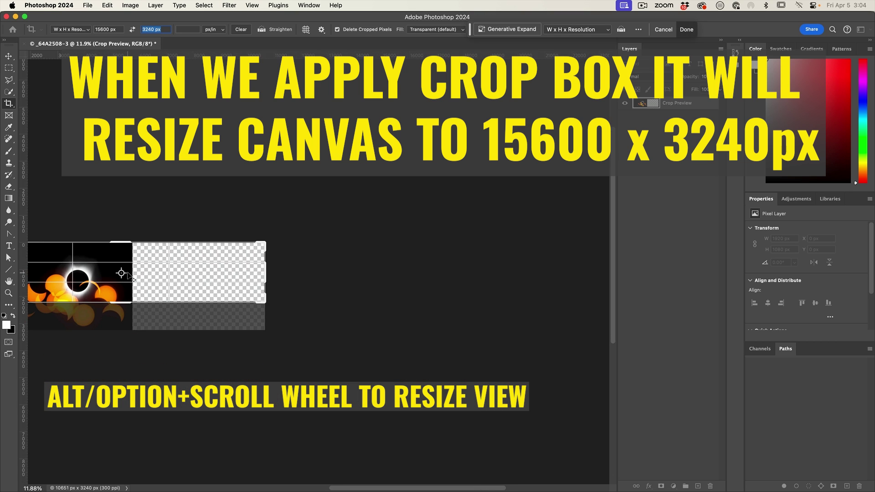
scroll(131, 278, "down", 1)
left_click_drag(188, 289, 207, 311)
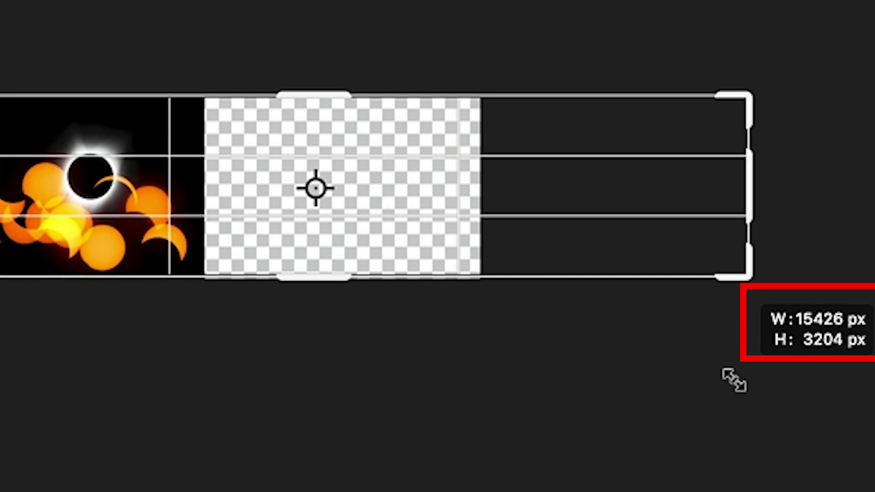
left_click_drag(735, 380, 738, 381)
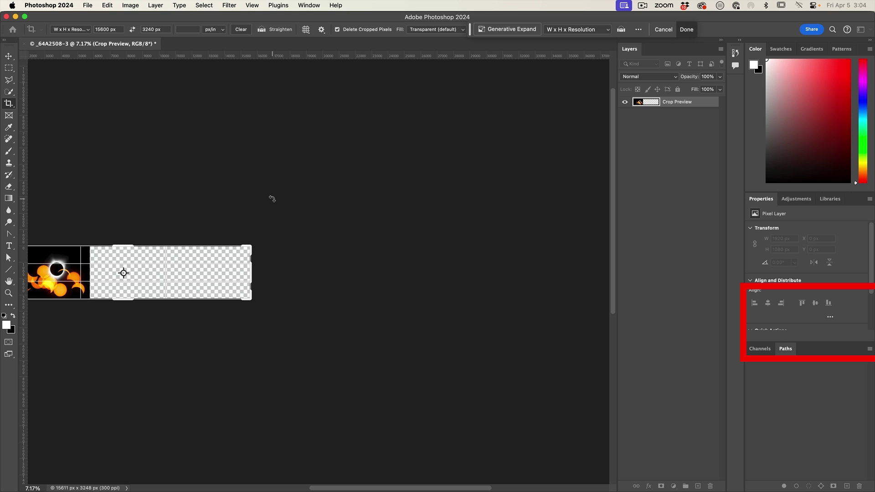
key("super+0")
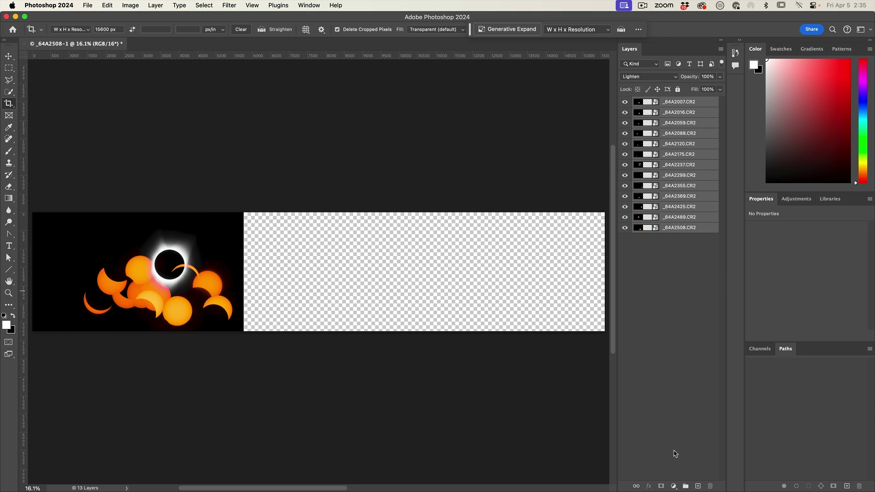
- Add a #000000 Solid Color fill layer, move it below all eclipse layers, and lock it
left_click(673, 486)
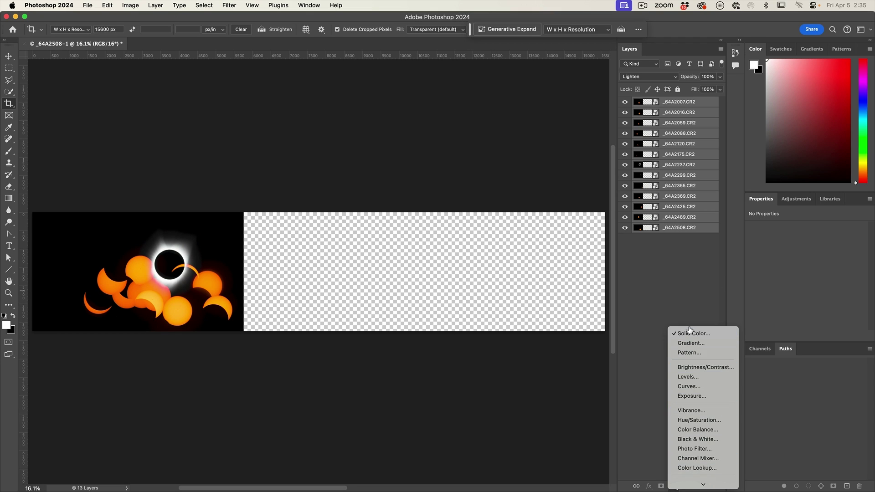
left_click(690, 334)
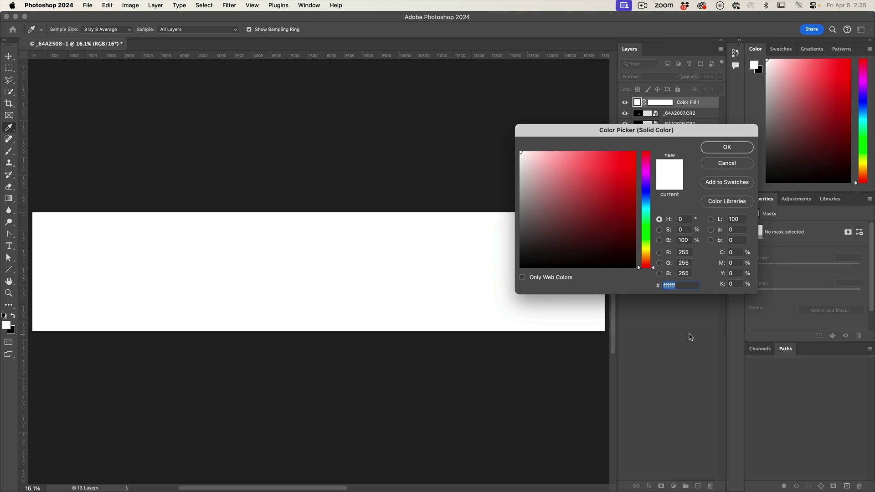
left_click(525, 263)
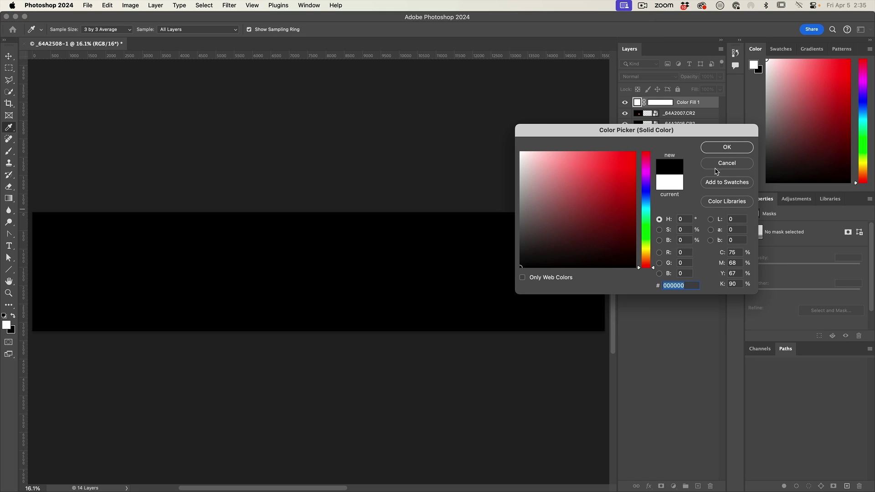
left_click(726, 147)
key("c")
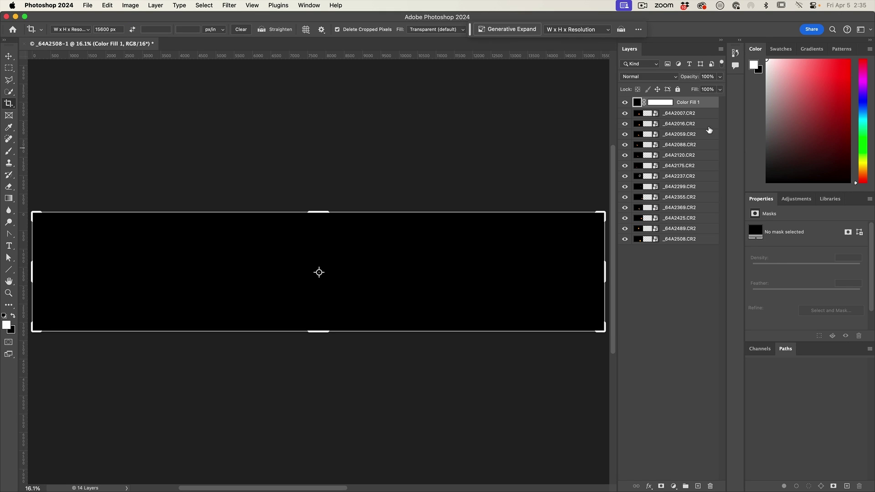
left_click_drag(694, 102, 697, 245)
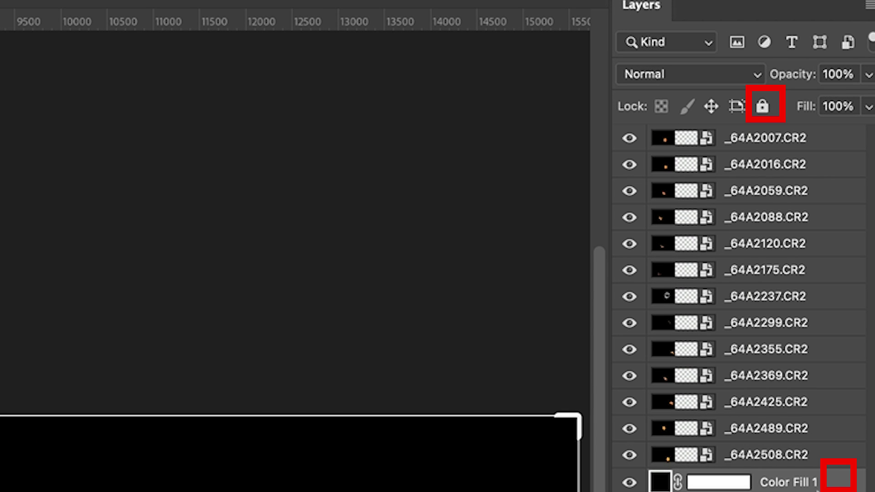
left_click(762, 107)
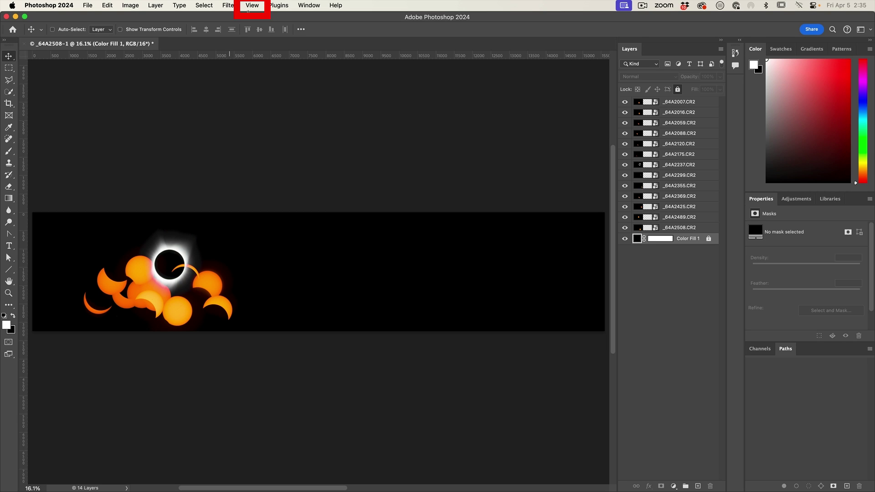
- Create a New Guide Layout with 14 columns and 2 rows
left_click(249, 9)
mouse_move(209, 366)
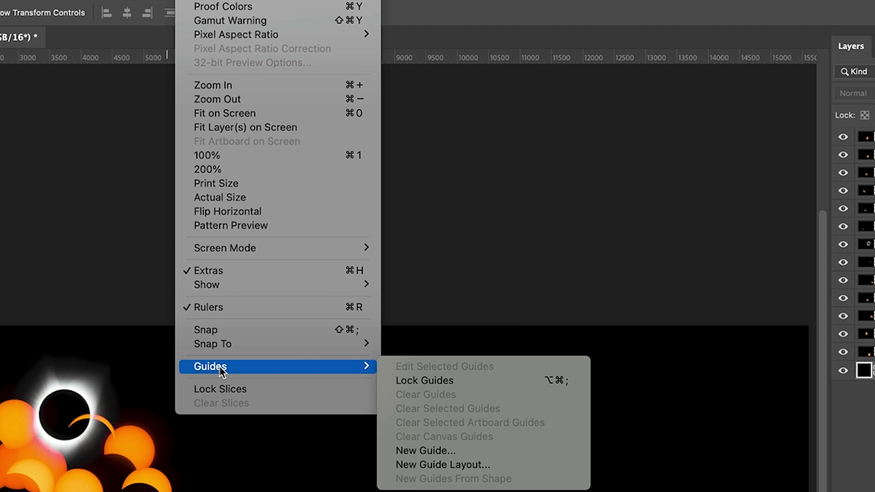
left_click(473, 466)
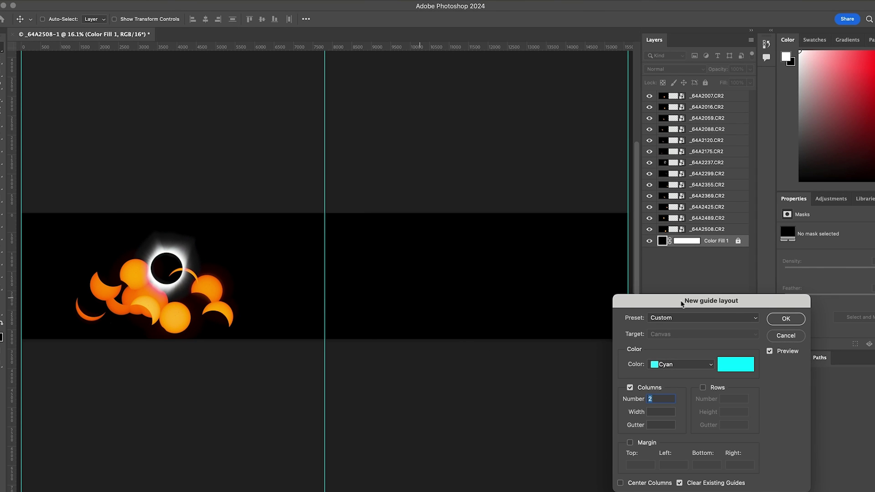
type("1")
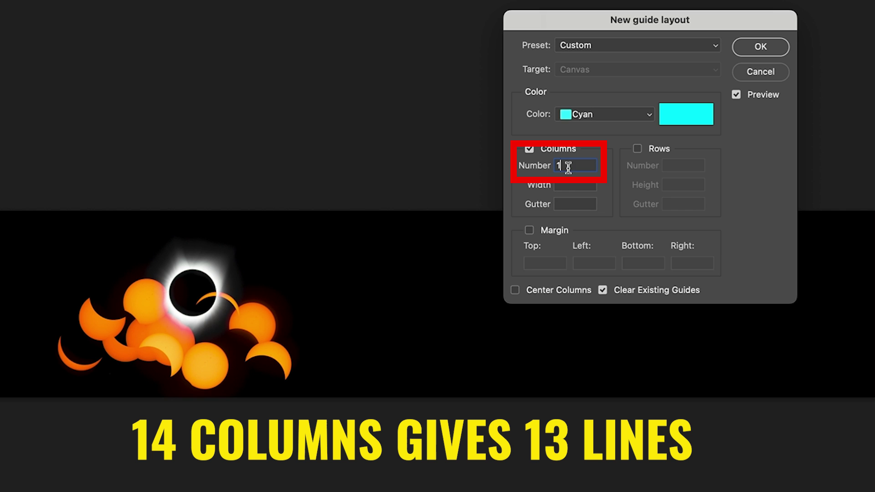
left_click_drag(566, 165, 543, 165)
type("1")
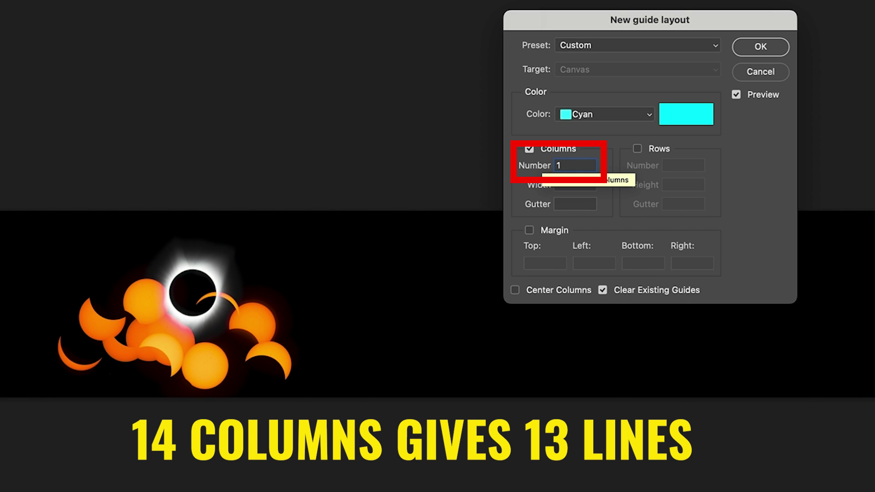
type("4")
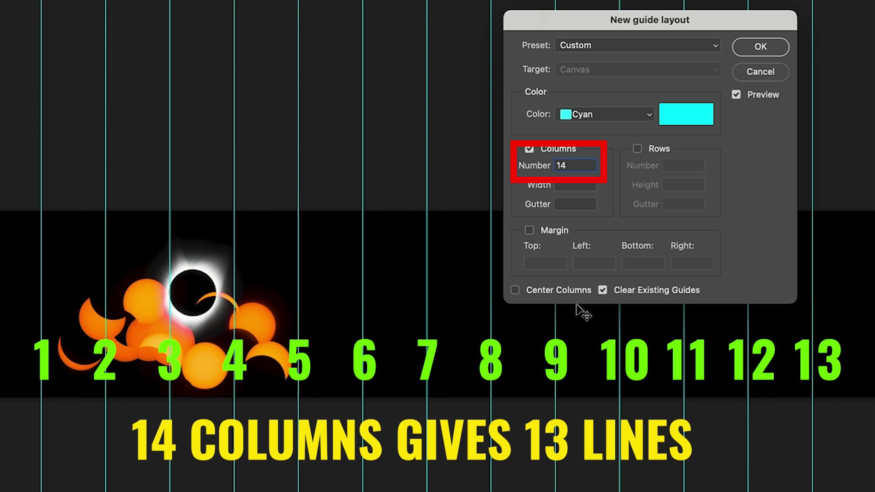
left_click(637, 149)
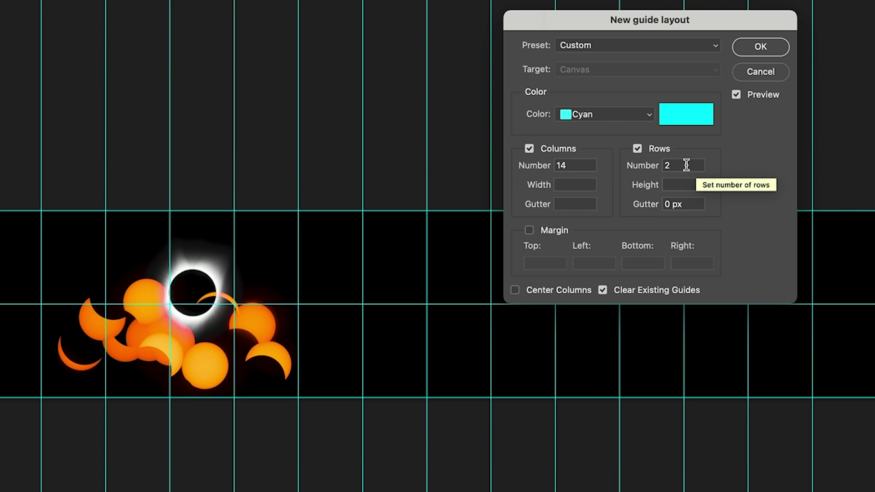
double_click(687, 166)
type("2")
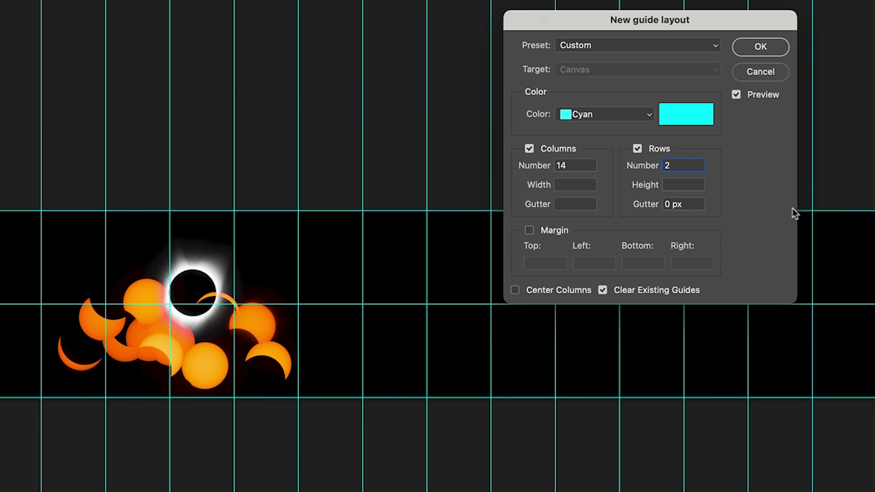
left_click(761, 46)
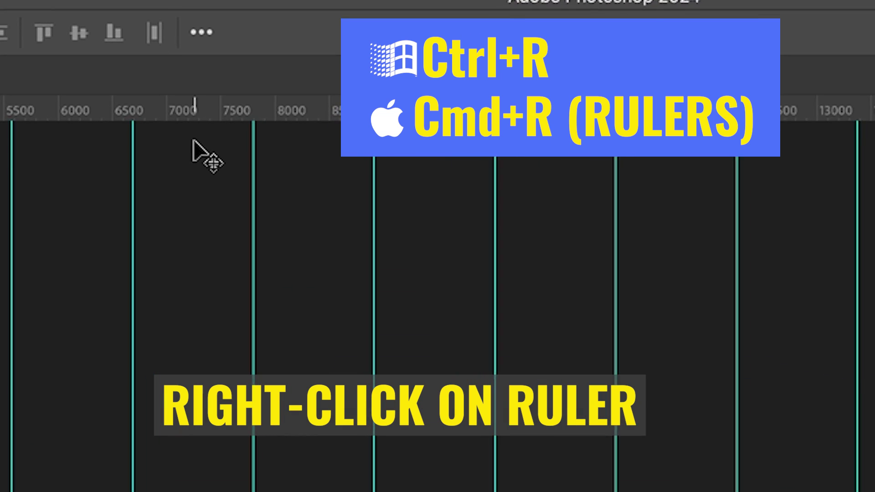
- Switch the ruler units from pixels to percent
right_click(301, 56)
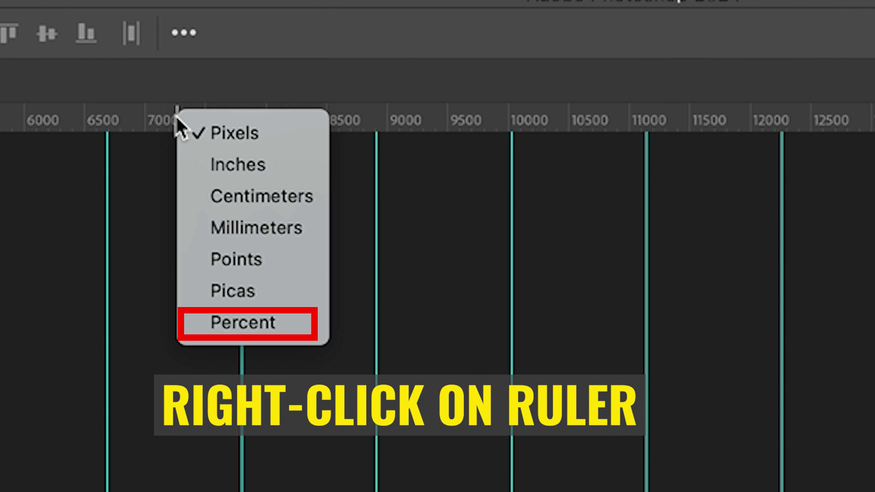
left_click(272, 328)
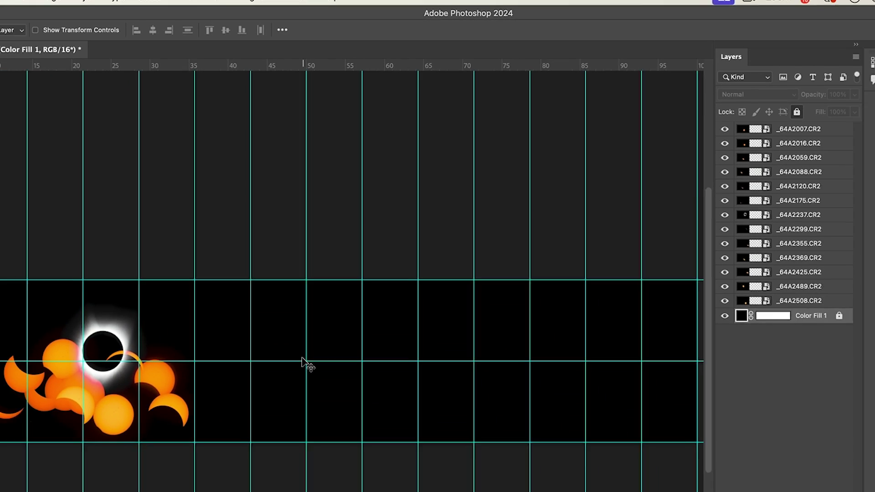
- Move the totality layer _64A2237 onto the centre guide intersection
left_click_drag(242, 113, 315, 273)
left_click(316, 272)
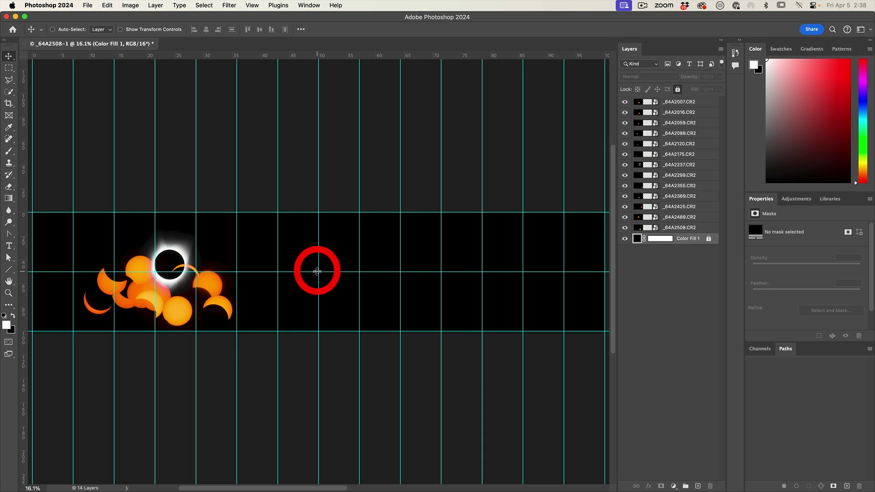
left_click(645, 165)
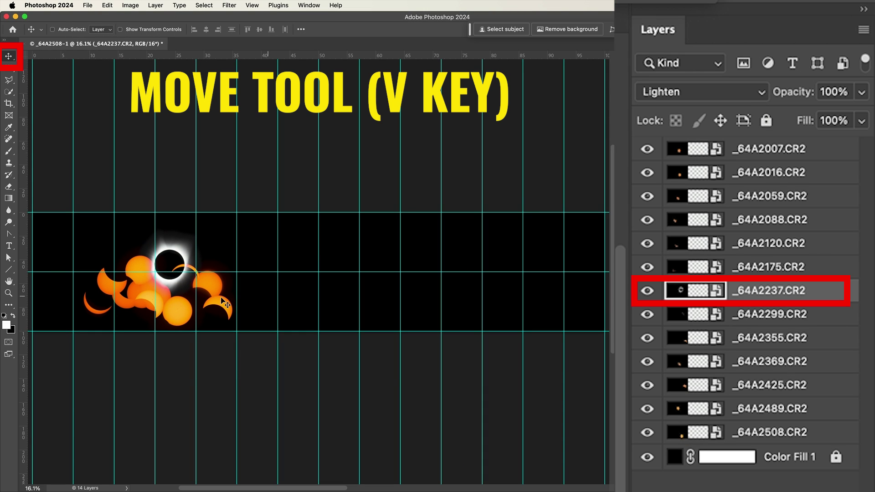
left_click_drag(173, 268, 324, 276)
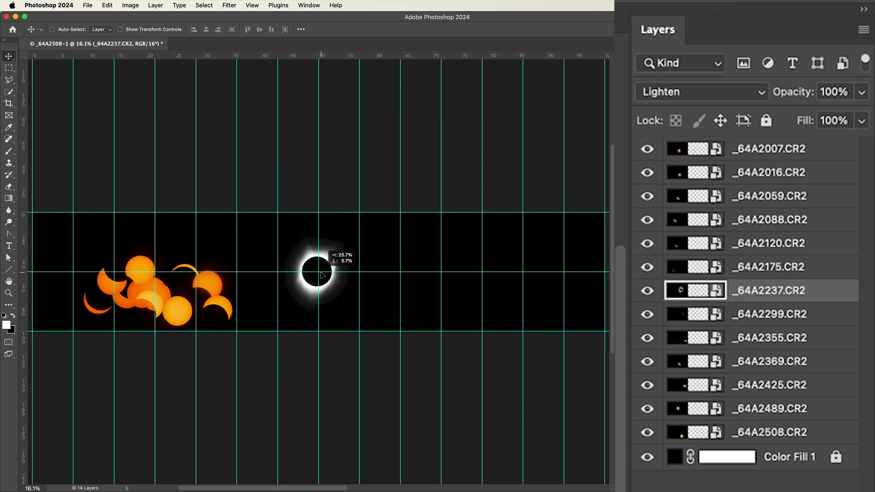
left_click_drag(322, 277, 325, 272)
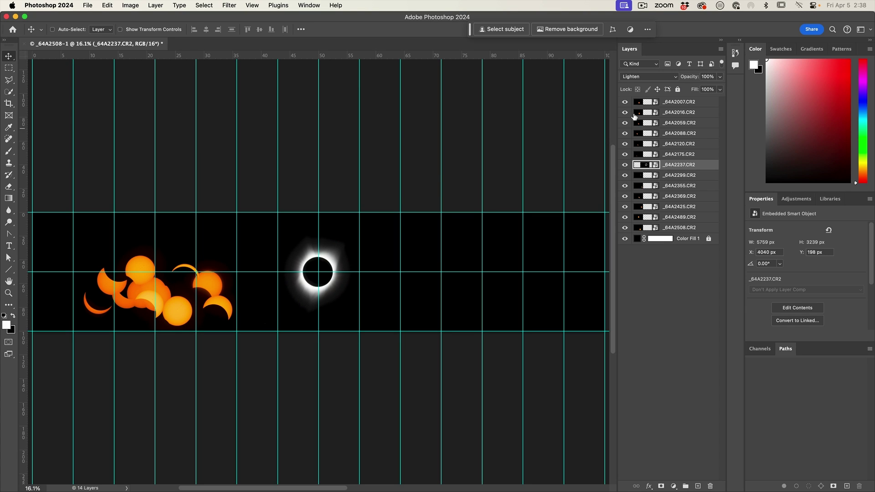
- Drag horizontal guides from the top ruler to the totality disc's top edge and centre
key("alt+bracketleft")
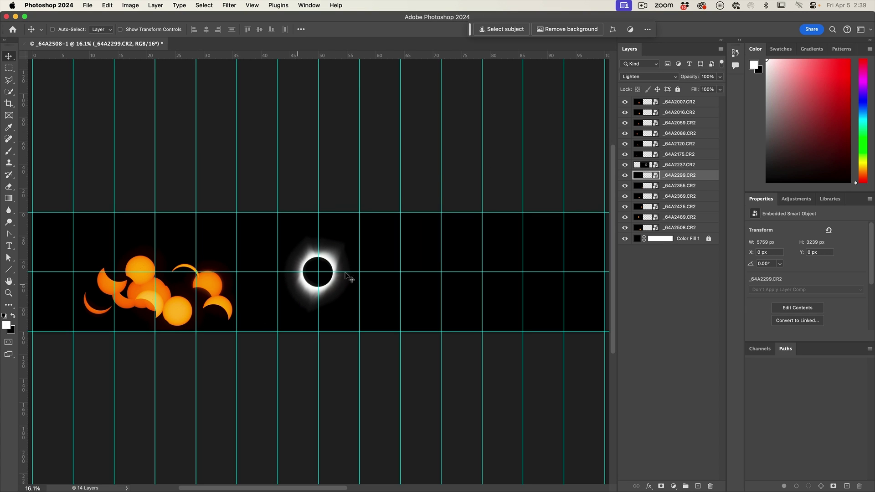
left_click_drag(328, 55, 337, 255)
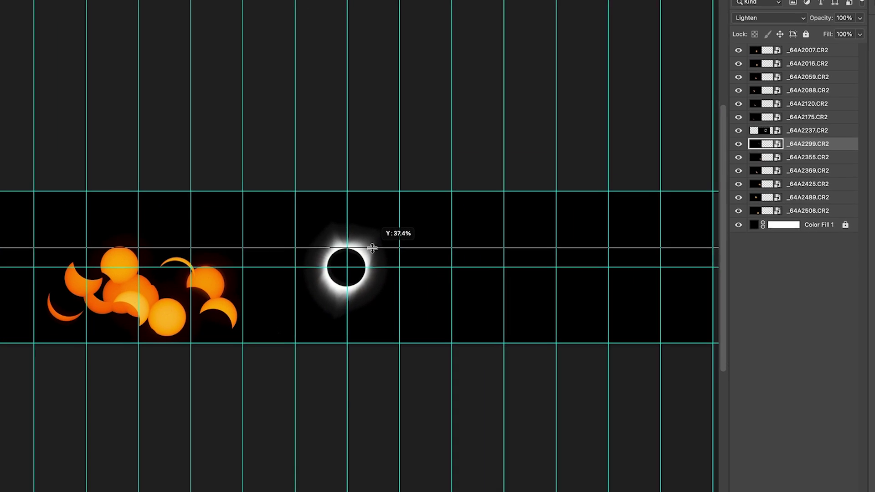
left_click_drag(338, 255, 338, 257)
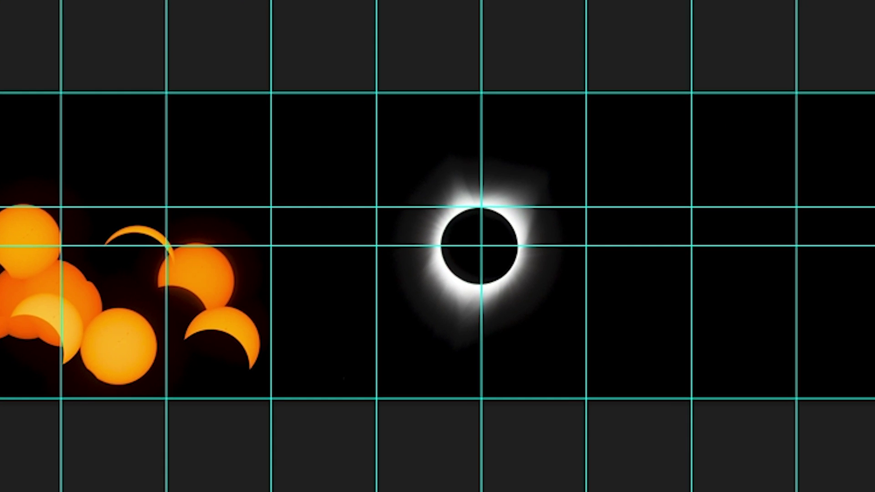
left_click_drag(497, 72, 519, 285)
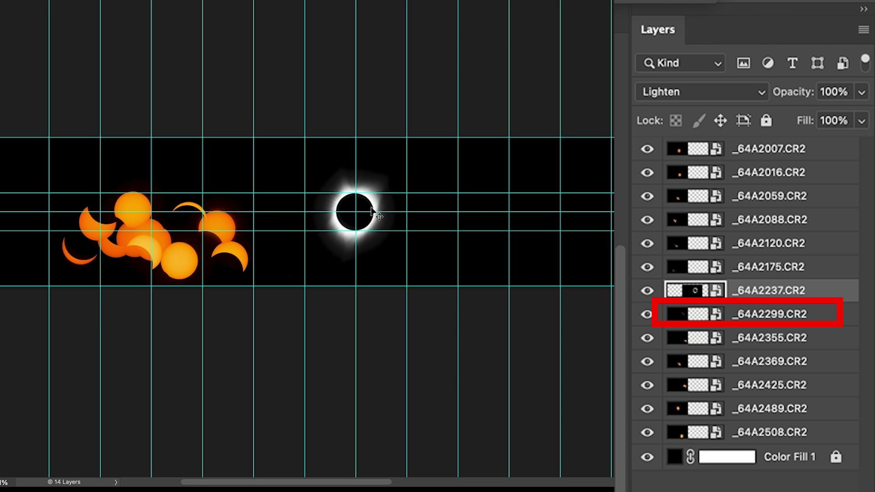
- Place the _64A2299, _64A2355 and _64A2369 crescents in columns right of totality
left_click(694, 315)
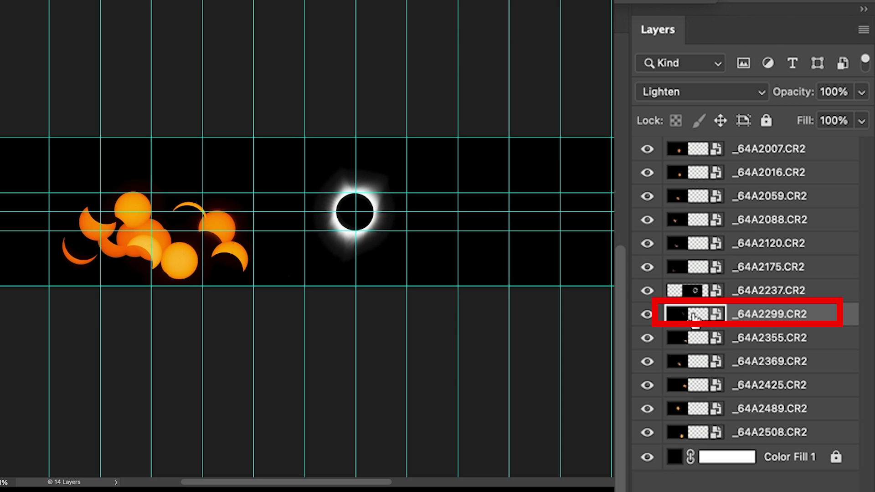
mouse_move(250, 220)
left_mouse_down()
mouse_move(387, 195)
mouse_move(461, 204)
mouse_move(461, 214)
left_mouse_up()
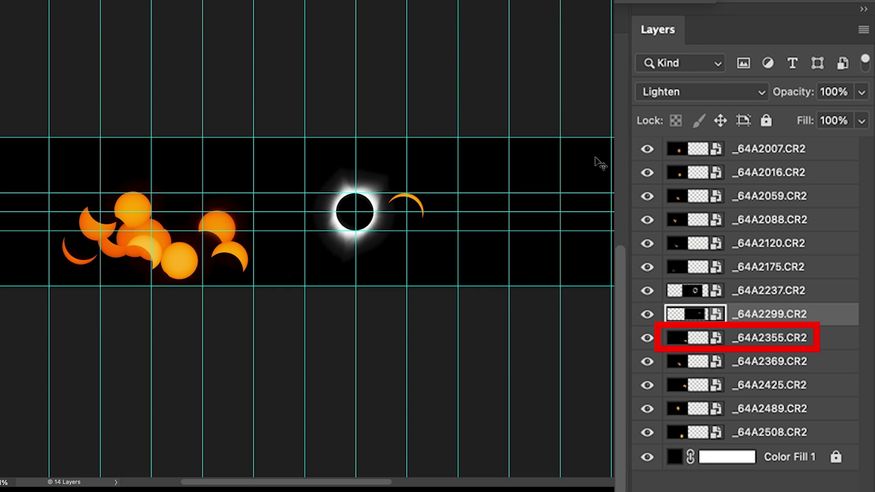
left_click(759, 339)
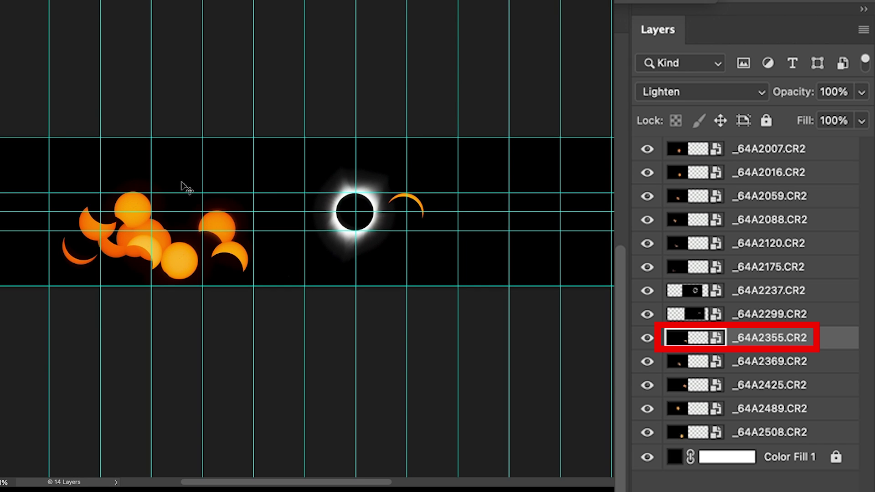
mouse_move(181, 229)
left_mouse_down()
mouse_move(378, 171)
mouse_move(405, 180)
left_mouse_up()
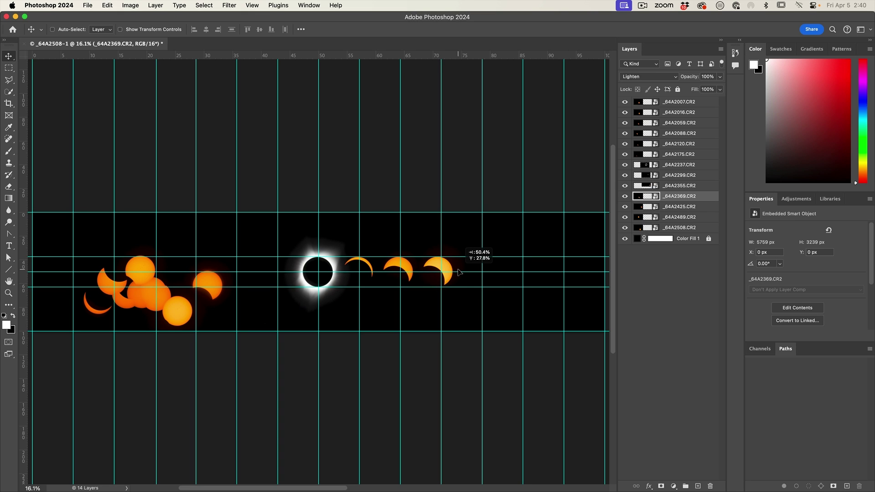
left_click_drag(457, 269, 458, 269)
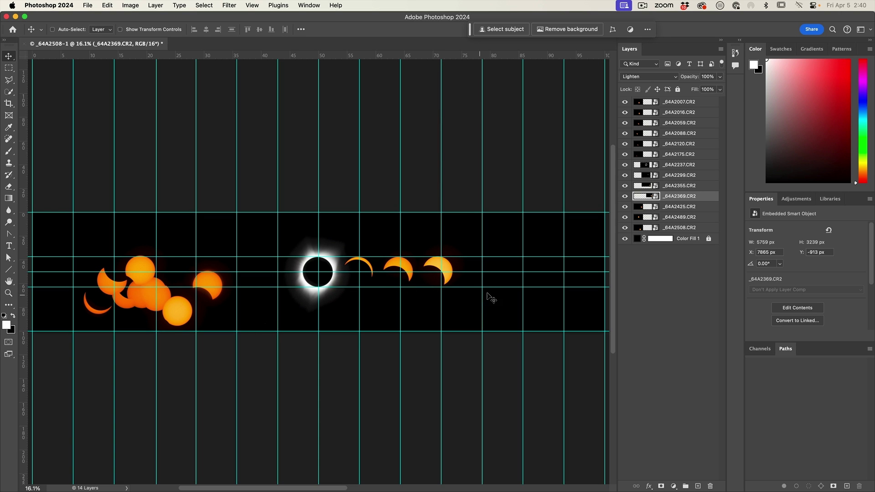
- Place the _64A2425, _64A2489 and _64A2508 suns further right along the grid
left_click(676, 206)
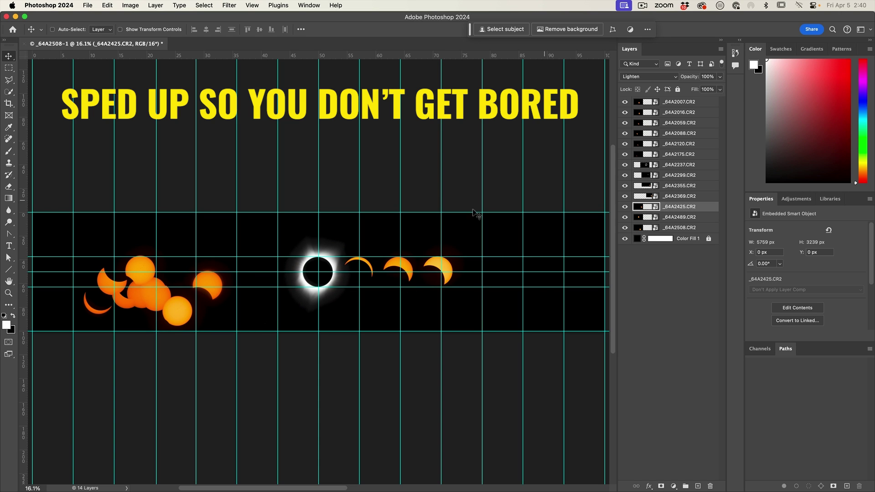
left_click_drag(180, 307, 450, 292)
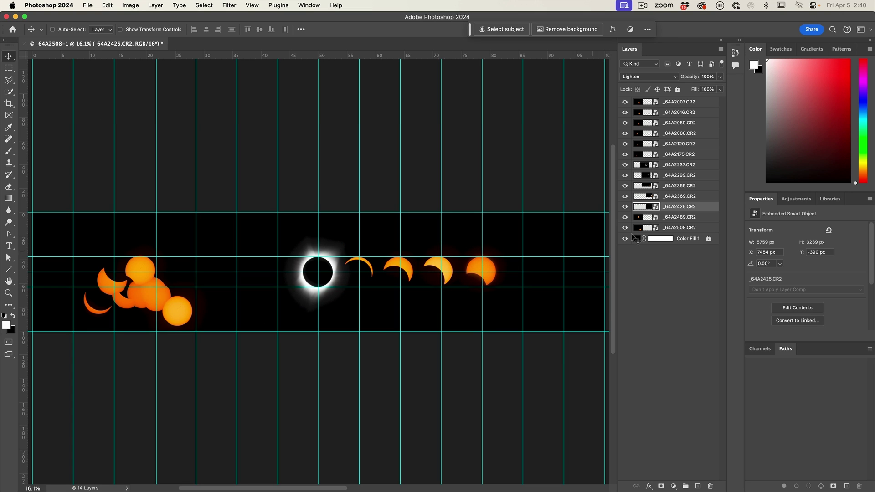
left_click(682, 218)
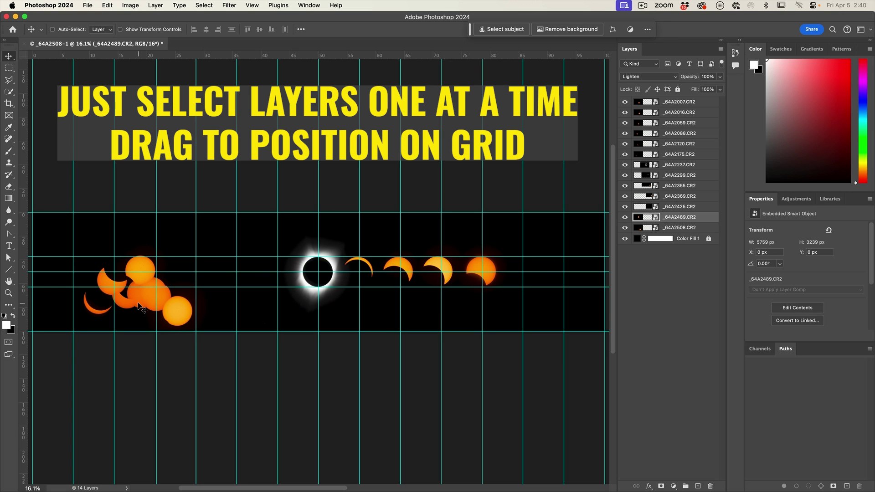
left_click_drag(138, 306, 519, 307)
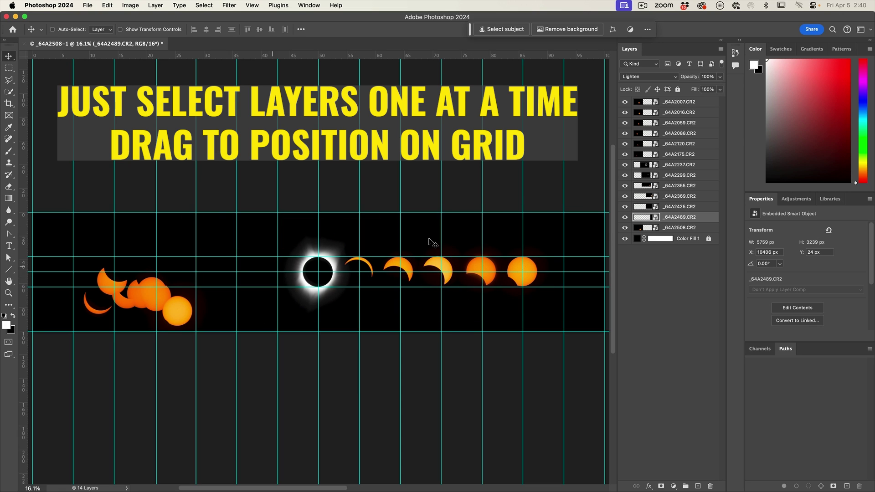
left_click_drag(146, 303, 475, 266)
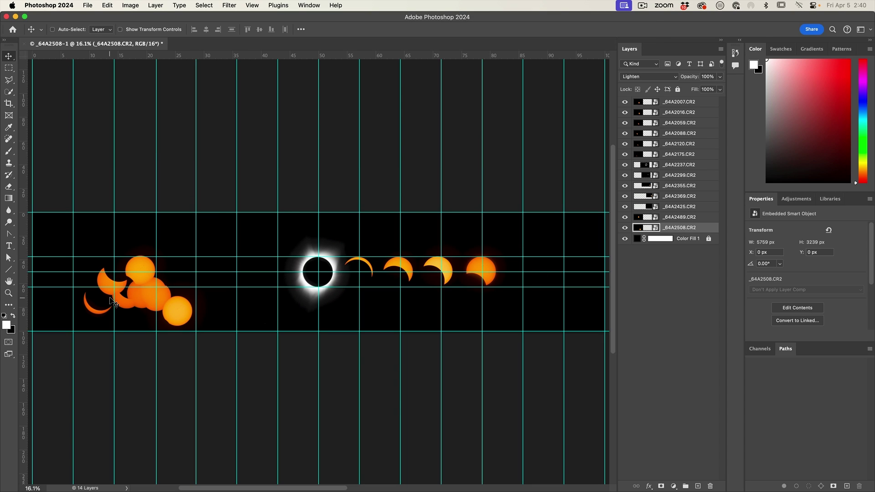
- Line up the remaining suns, including _64A2120 and _64A2007, along the bottom guide at both ends
left_click_drag(324, 250, 292, 283)
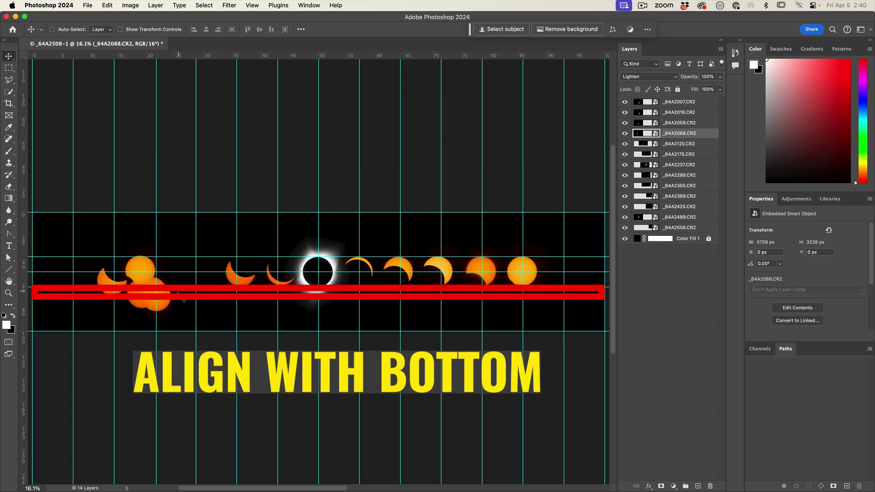
mouse_move(115, 277)
left_mouse_down()
mouse_move(195, 273)
mouse_move(198, 286)
mouse_move(199, 275)
left_mouse_up()
left_click_drag(152, 275, 72, 272)
left_click(679, 101)
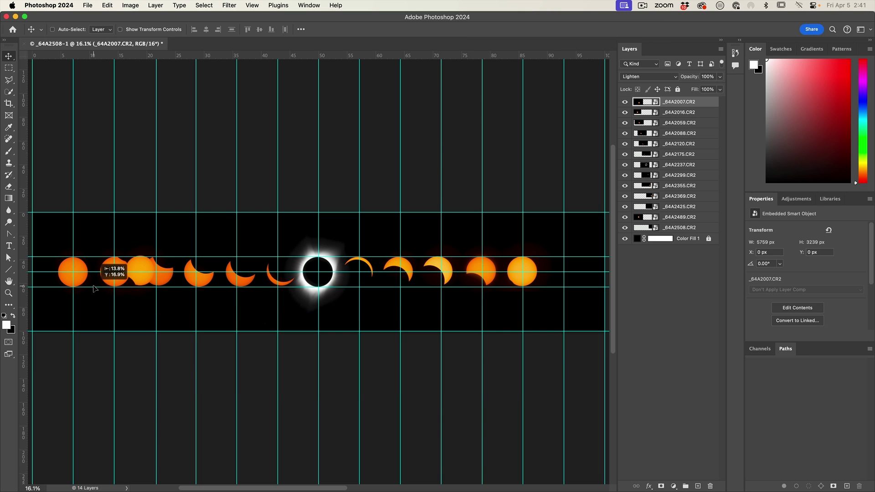
left_click_drag(140, 272, 521, 272)
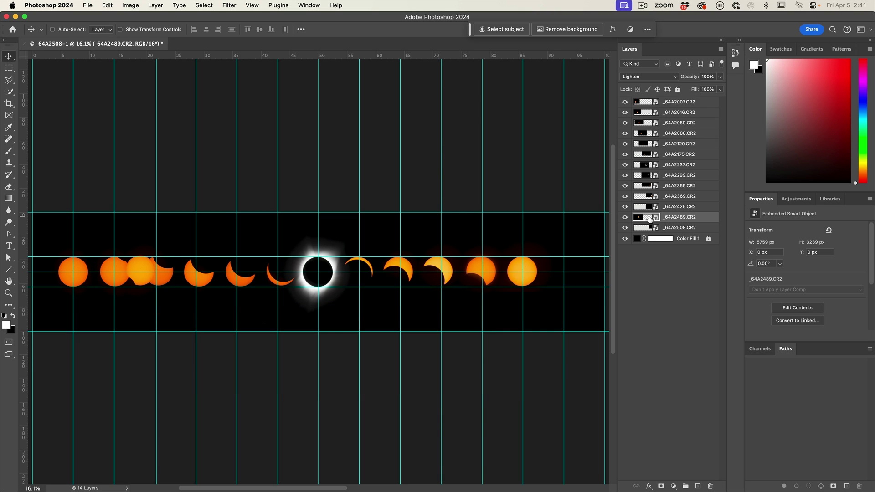
left_click(676, 228)
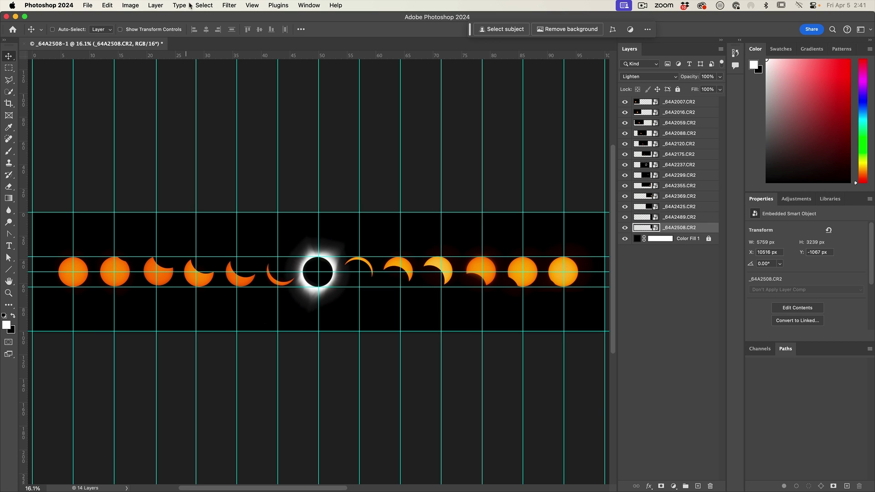
left_click(251, 5)
mouse_move(266, 235)
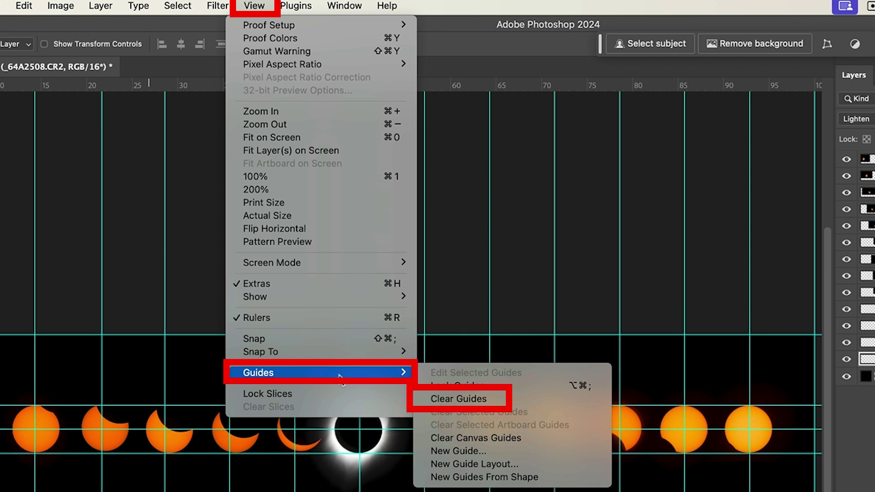
- Clear all guides from the document
left_click(471, 400)
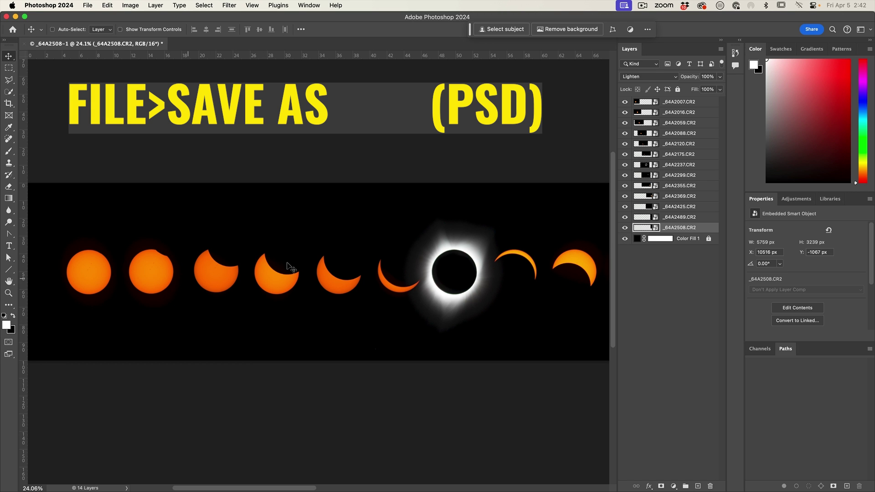
- Open Save for Web (Legacy) and set the export width to 1920 px
left_click(88, 4)
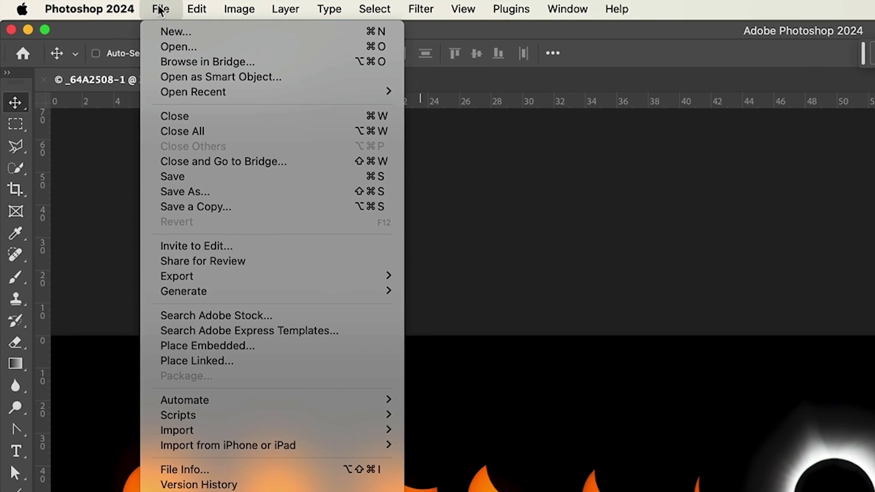
mouse_move(342, 347)
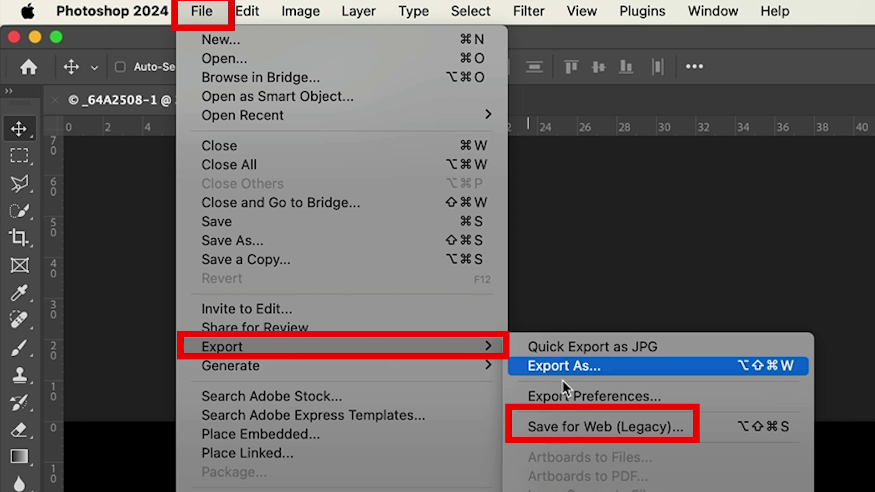
left_click(573, 425)
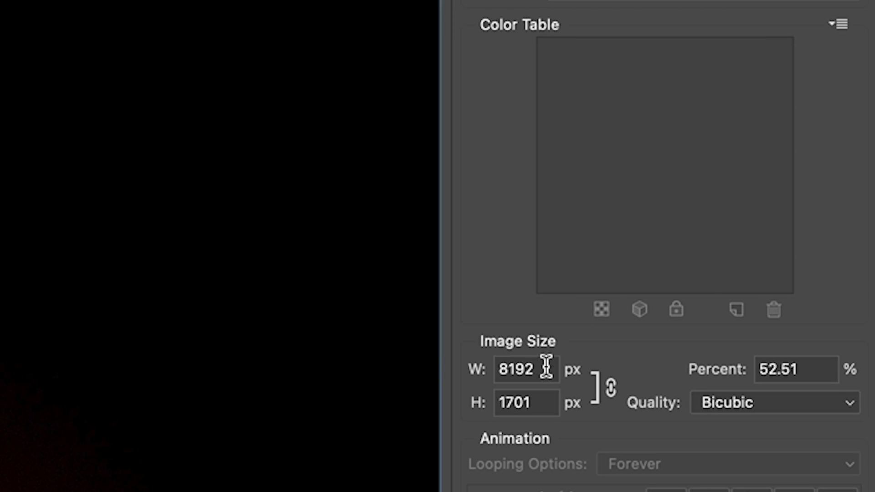
double_click(761, 287)
type("1")
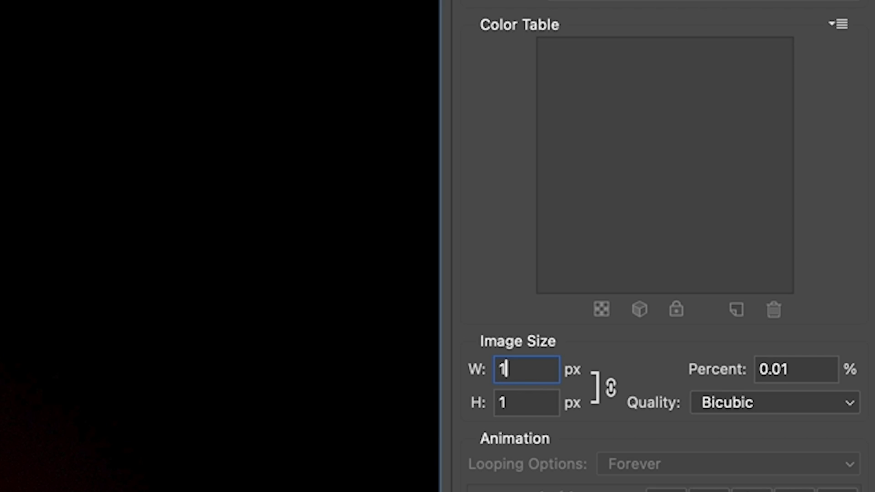
type("920")
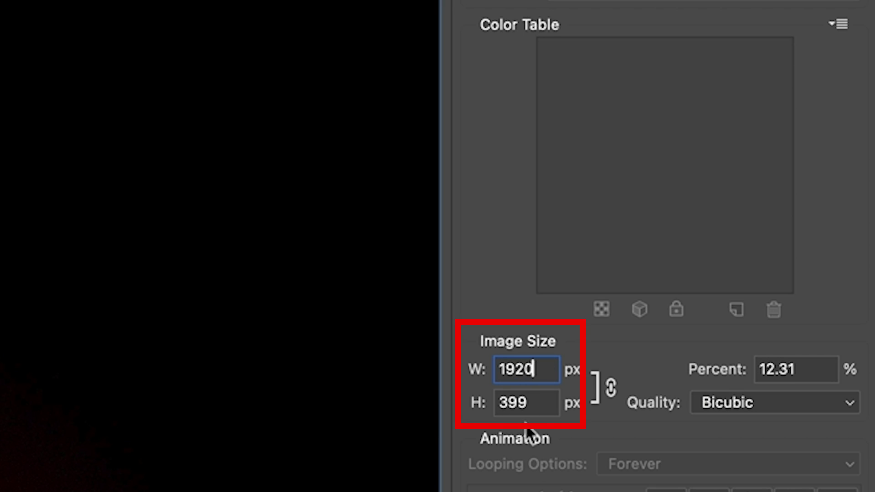
key("Tab")
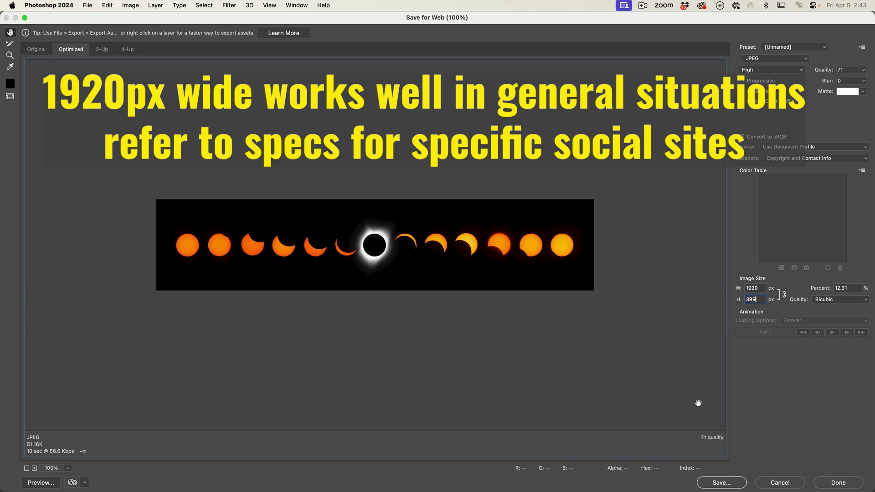
- Scrub the Save for Web Quality value until it reads 75
left_click_drag(819, 71, 824, 71)
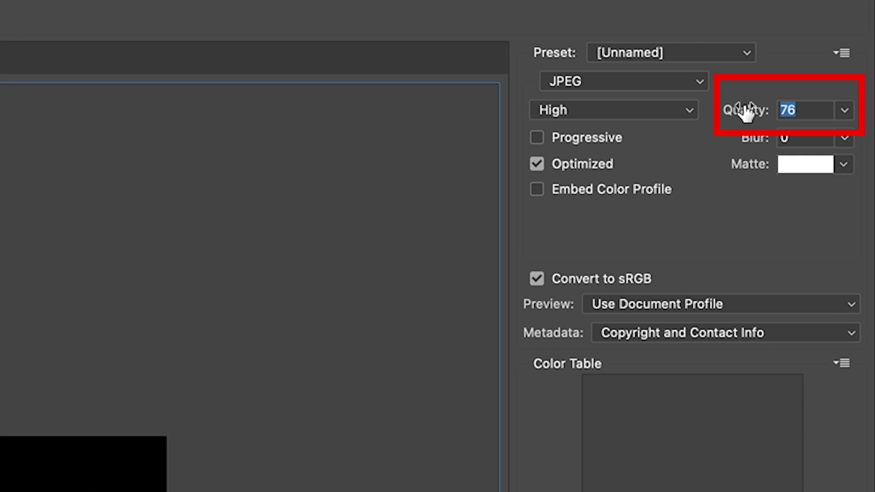
left_click_drag(745, 112, 744, 112)
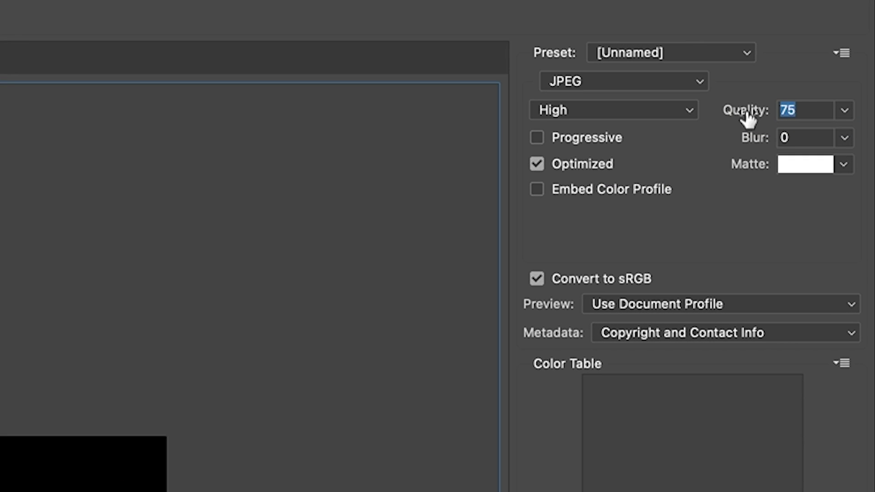